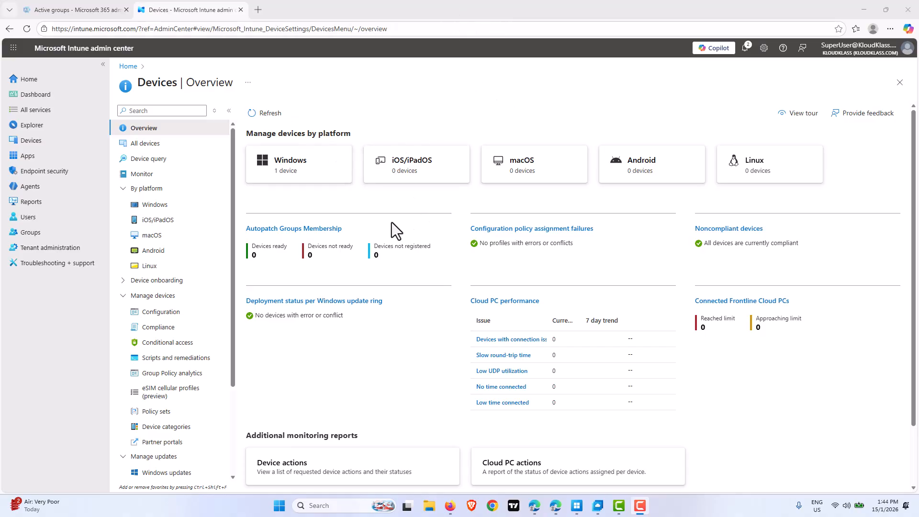
# Step: Open the Windows devices list and review the Cloud PC's management, ownership, compliance and OS version details
pyautogui.click(34, 142)
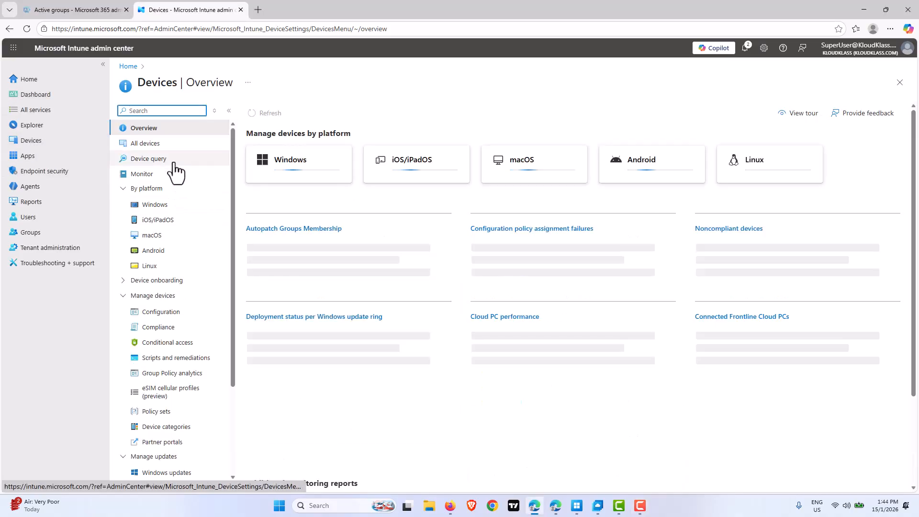
pyautogui.click(166, 207)
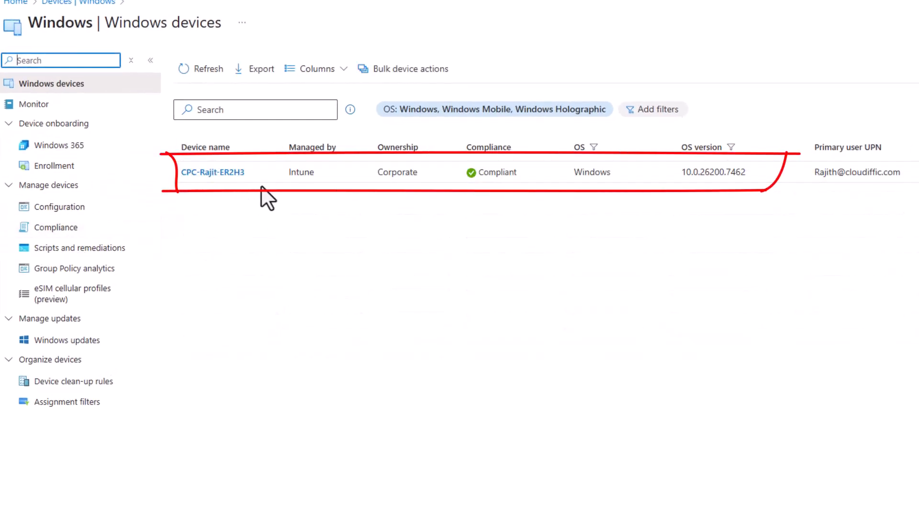
pyautogui.moveTo(320, 176); pyautogui.dragTo(283, 176)
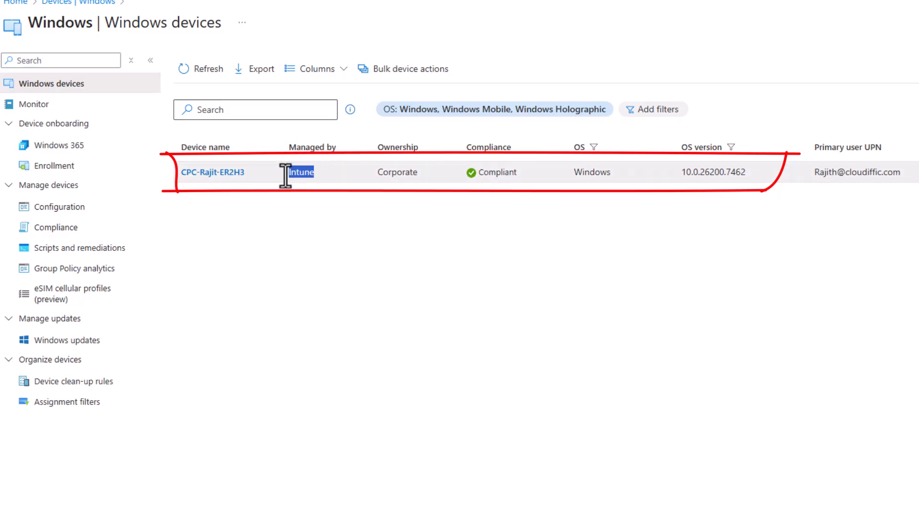
pyautogui.moveTo(412, 176); pyautogui.dragTo(369, 177)
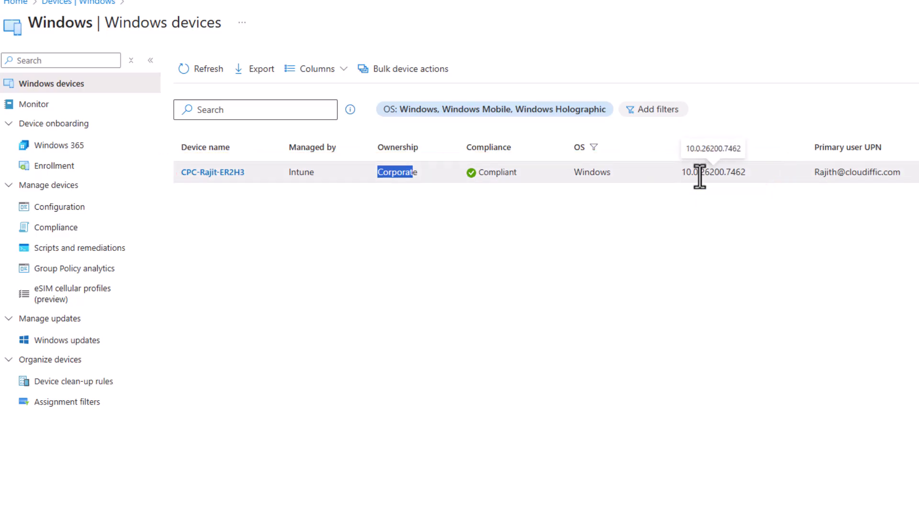
pyautogui.moveTo(703, 177); pyautogui.dragTo(679, 175)
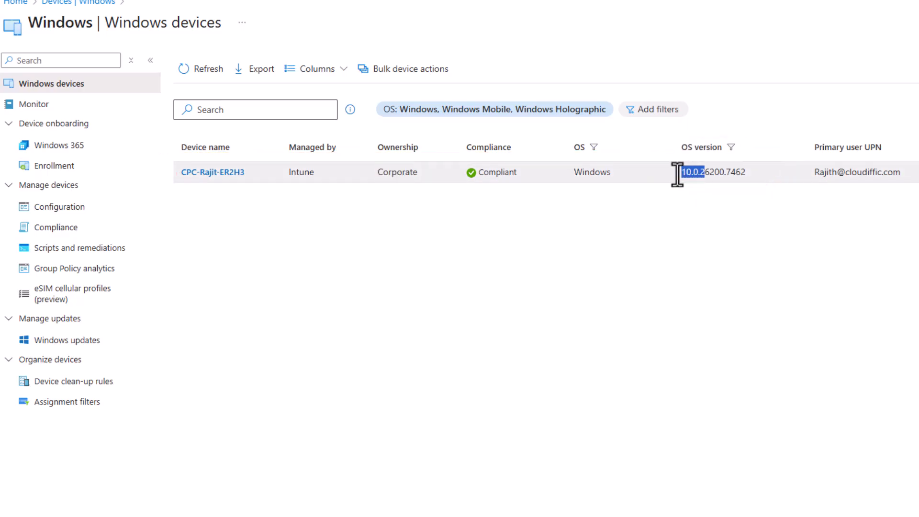
pyautogui.click(668, 249)
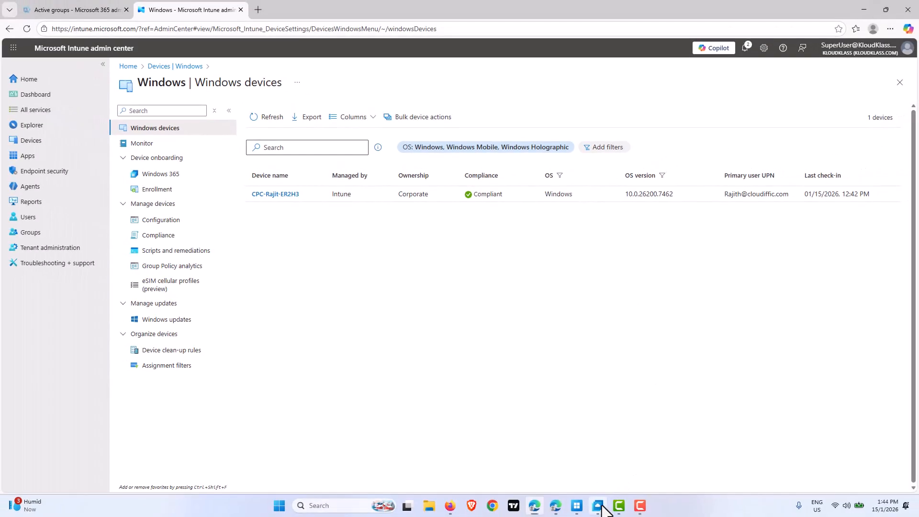
# Step: Switch to the Cloud PC window, view its Start menu, and minimize the window again
pyautogui.click(597, 505)
pyautogui.click(644, 69)
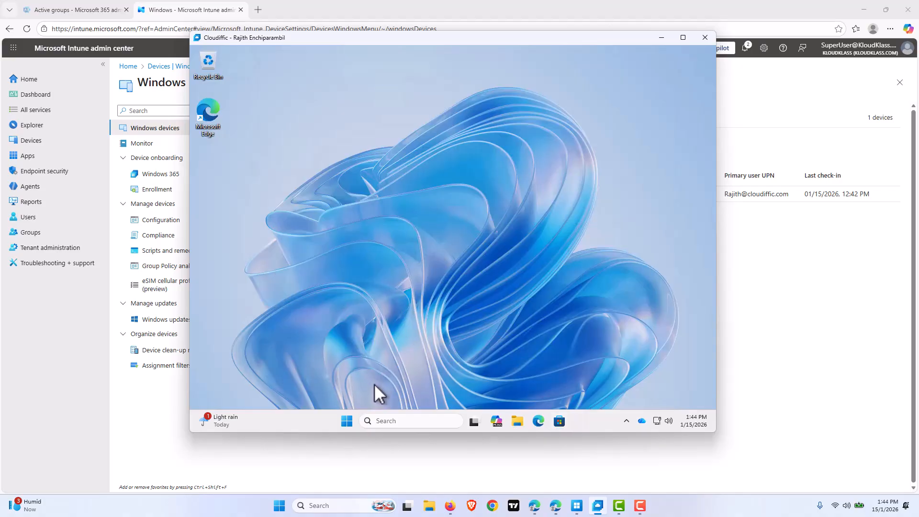
pyautogui.click(347, 420)
pyautogui.click(434, 79)
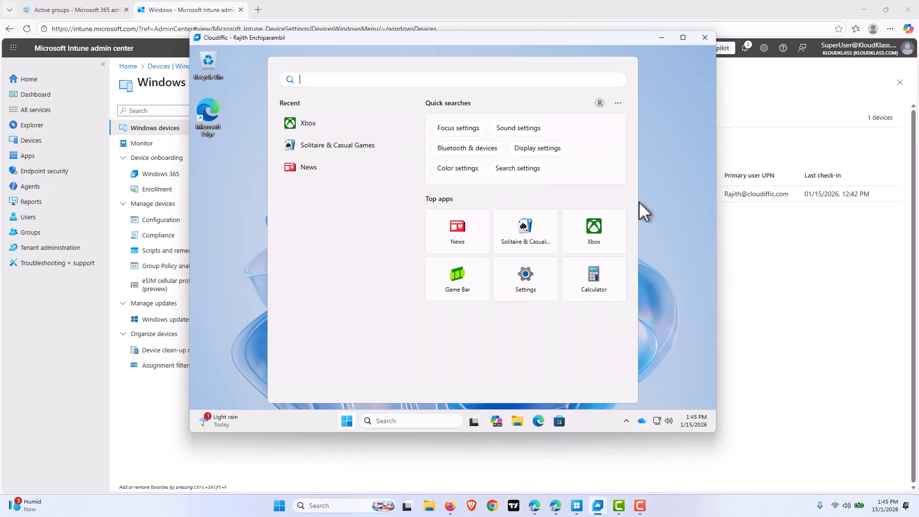
pyautogui.click(674, 198)
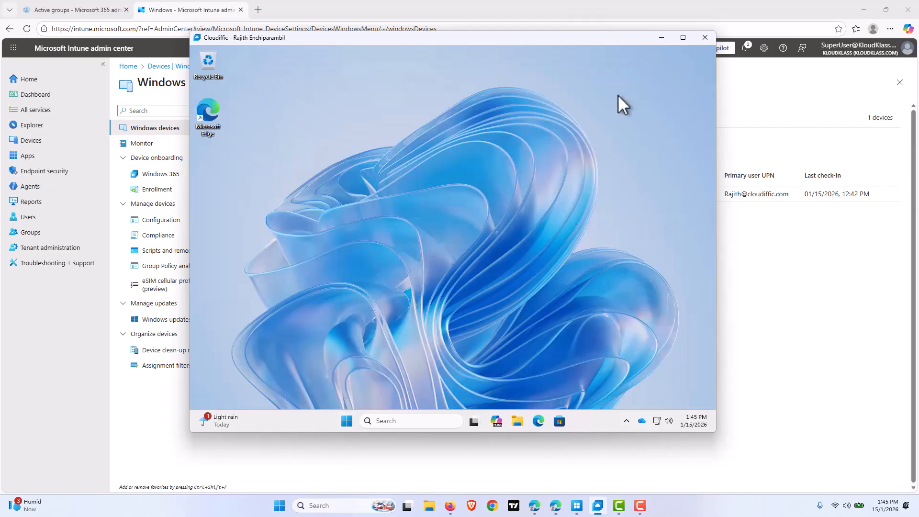
pyautogui.click(663, 40)
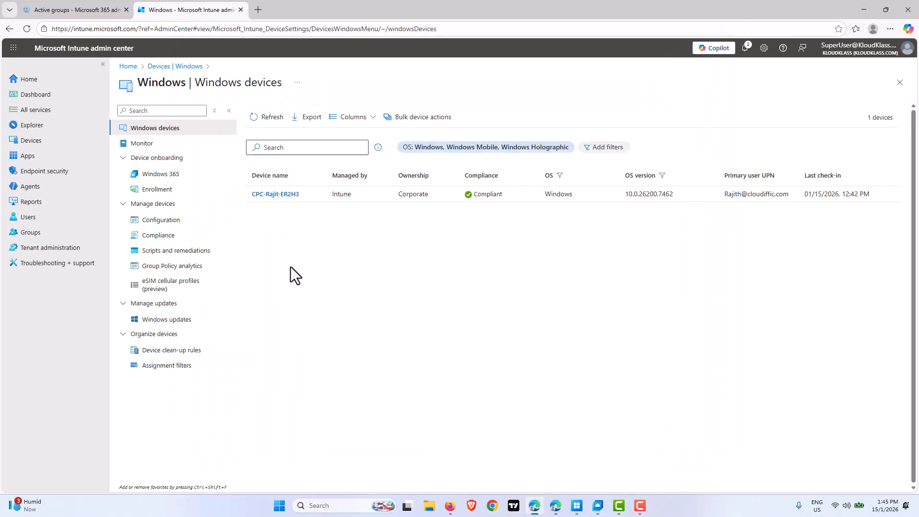
# Step: Start creating a new device configuration profile for Windows 10 and later using the Settings catalog profile type
pyautogui.click(27, 145)
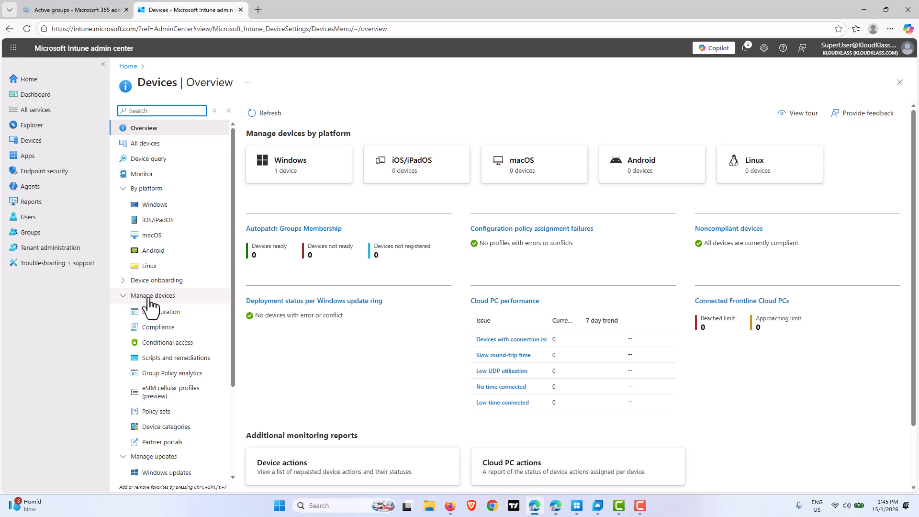
pyautogui.click(168, 309)
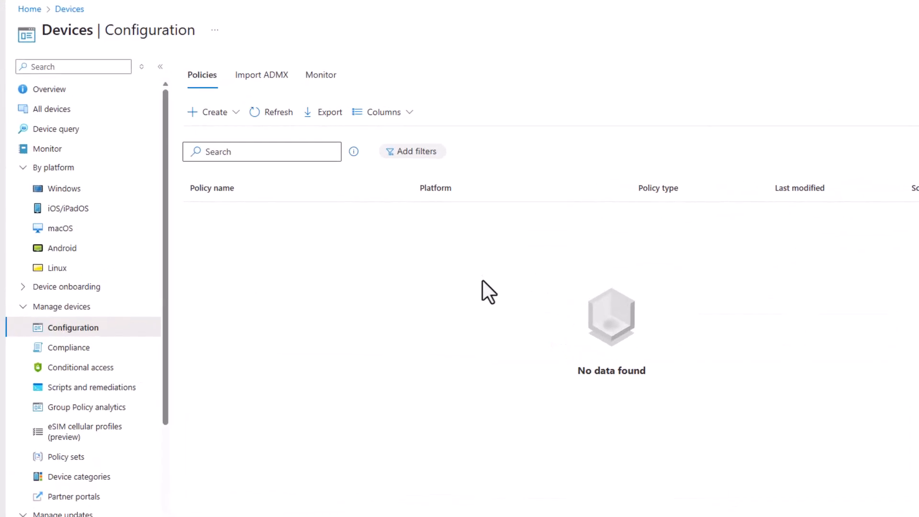
pyautogui.click(229, 116)
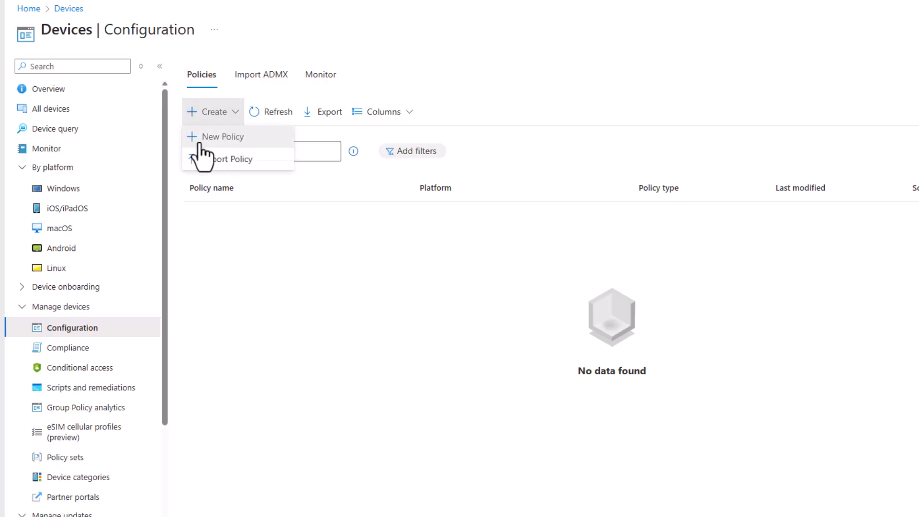
pyautogui.click(231, 142)
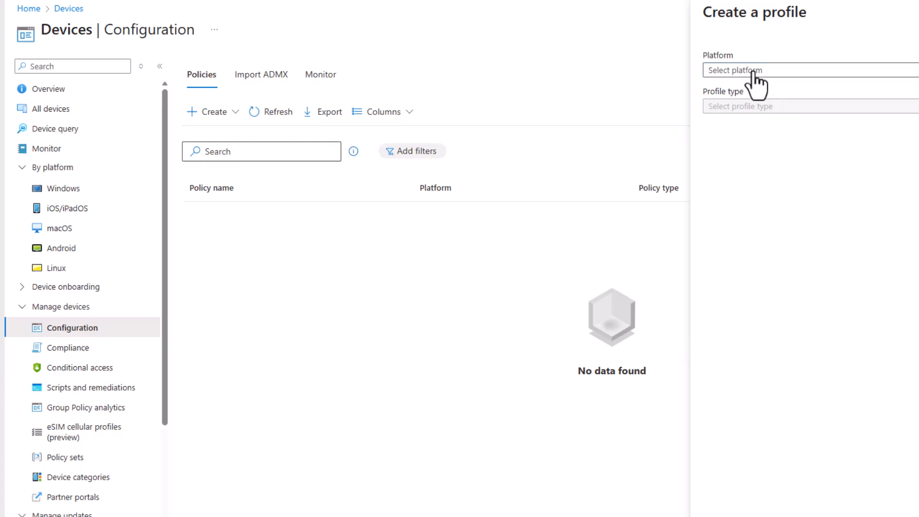
pyautogui.click(756, 72)
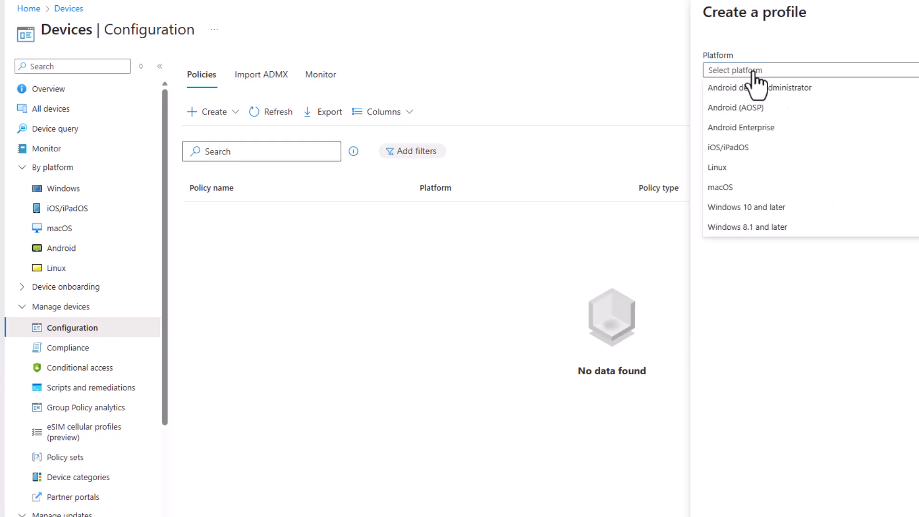
pyautogui.click(747, 209)
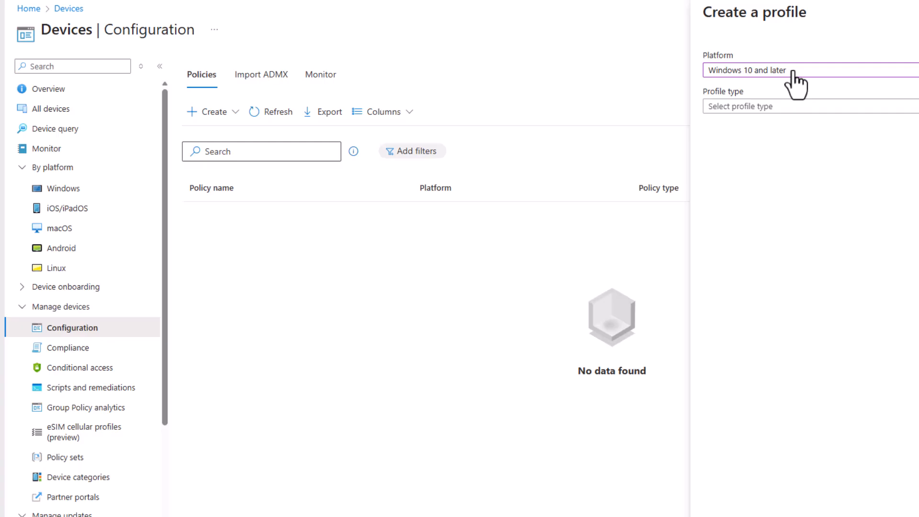
pyautogui.click(771, 108)
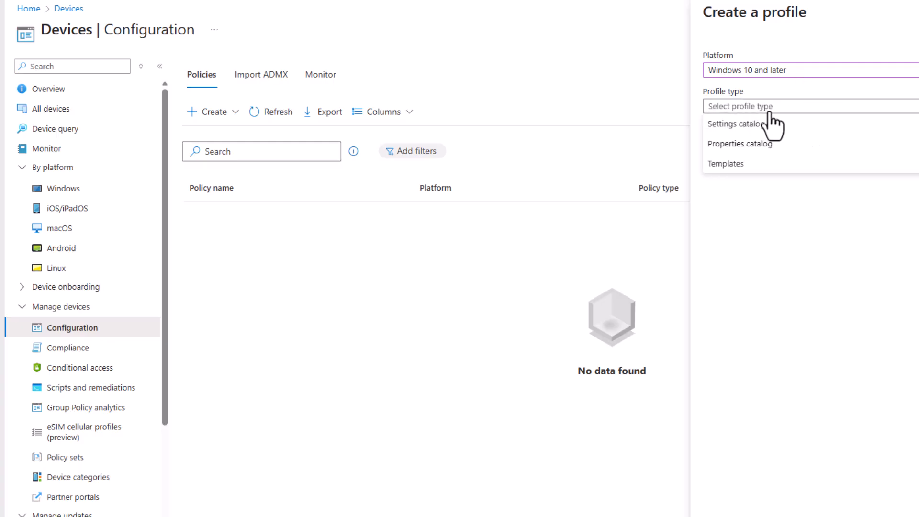
pyautogui.click(765, 123)
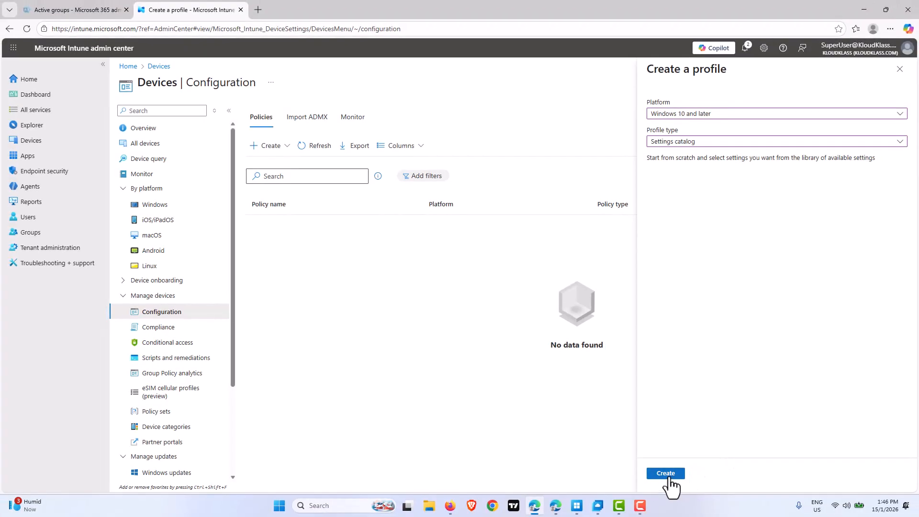
pyautogui.click(668, 473)
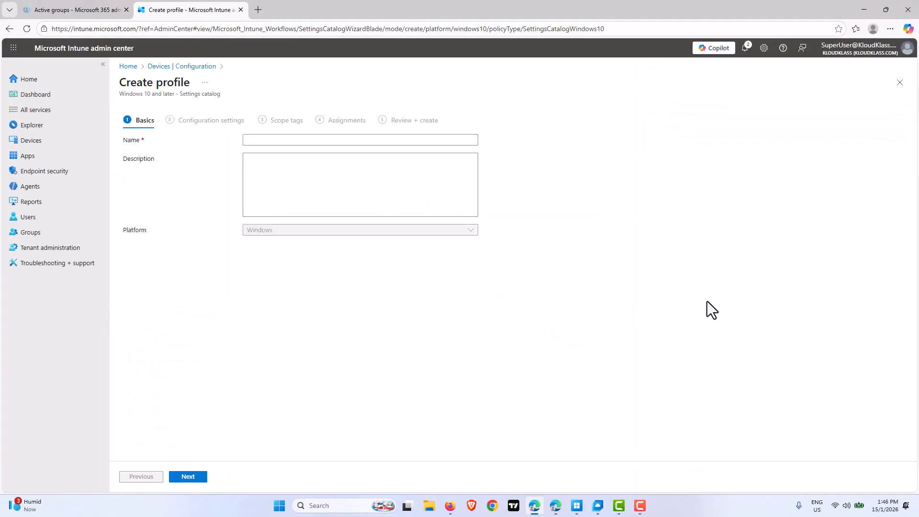
# Step: Name the profile "Remove unwanted apps from Windows 11" and continue to the configuration settings
pyautogui.click(261, 139)
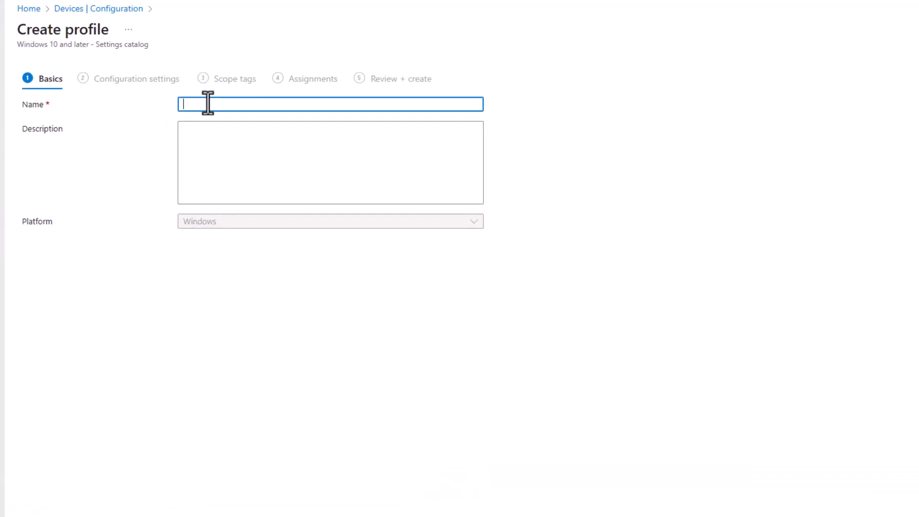
pyautogui.write('Remove unwanted apps from Windows 11')
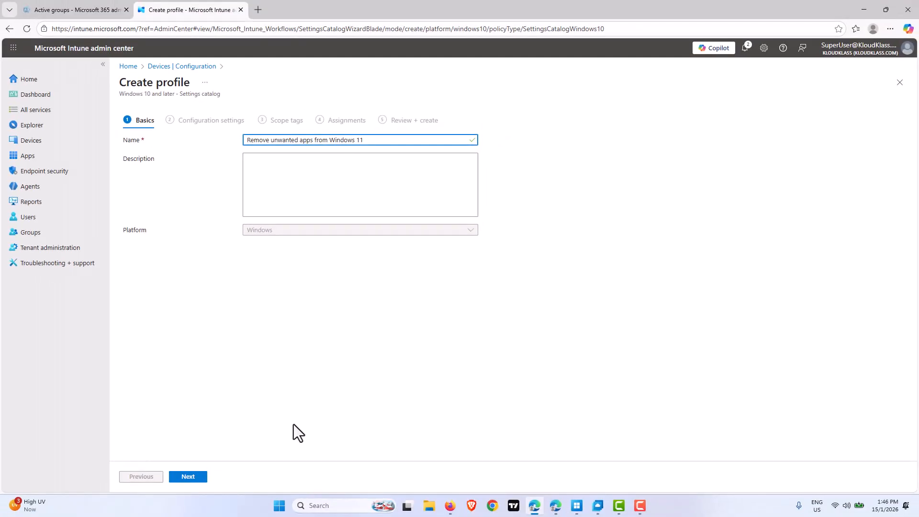
pyautogui.click(188, 477)
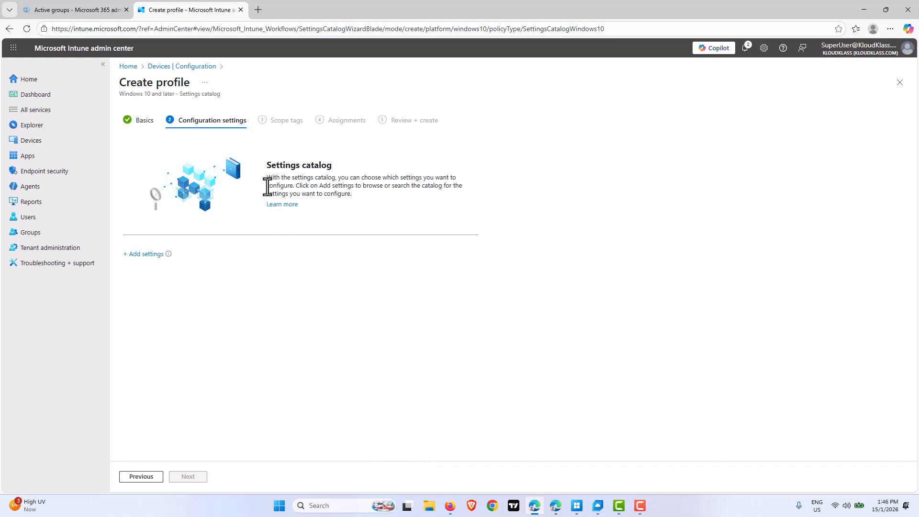
# Step: Open the settings picker and search for "microsoft store packages"
pyautogui.click(129, 257)
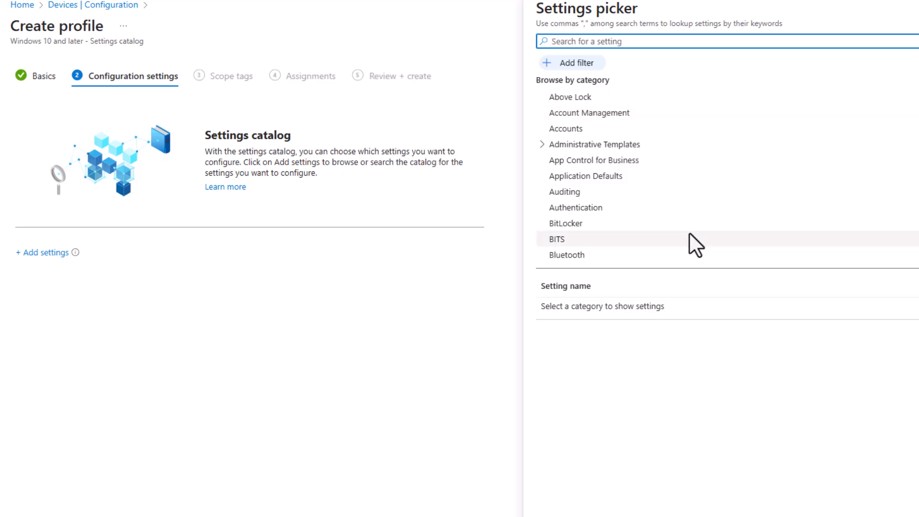
pyautogui.write('remove microsoft store pa')
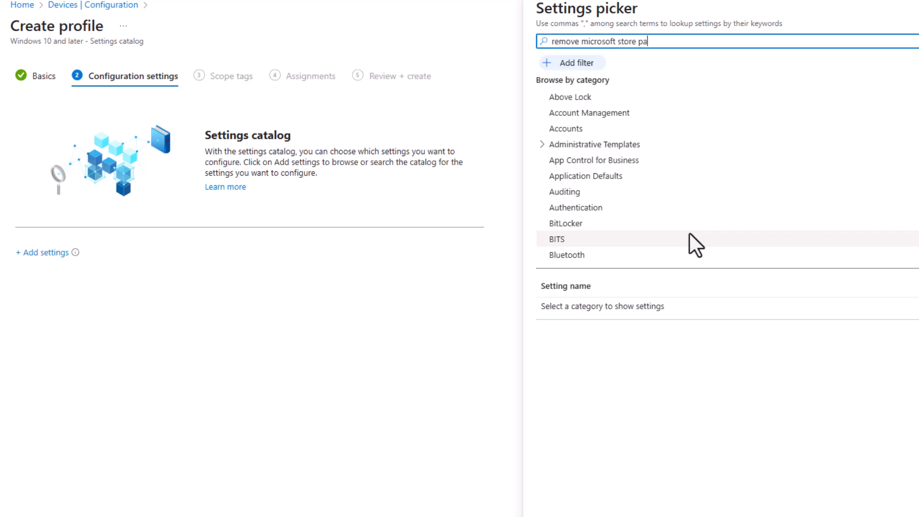
pyautogui.write('ckages')
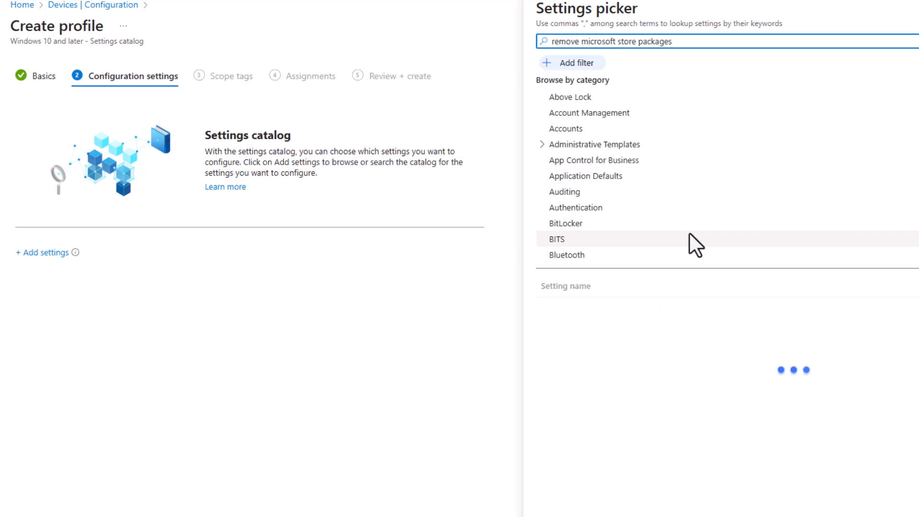
pyautogui.click(580, 41)
pyautogui.doubleClick(562, 41)
pyautogui.press('BackSpace')
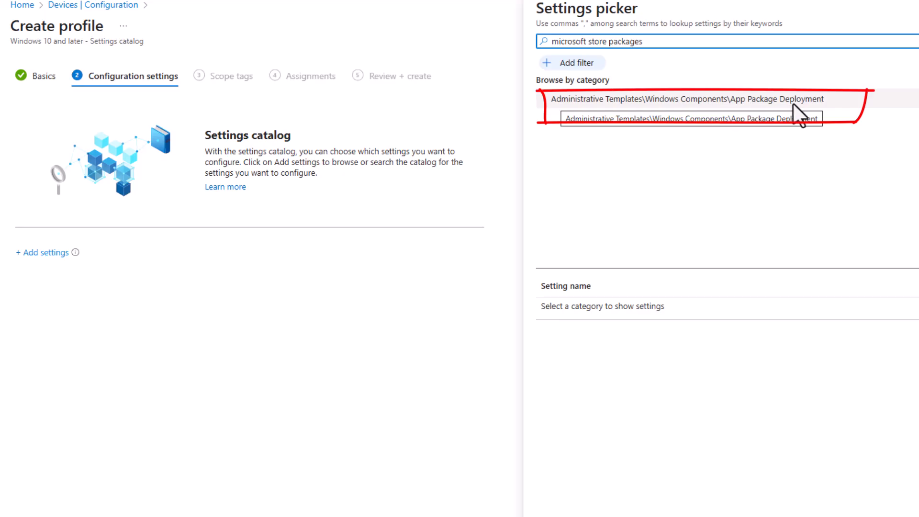
# Step: Browse the App Package Deployment category and review the packages listed under Remove Default Microsoft Store packages from the system
pyautogui.click(697, 101)
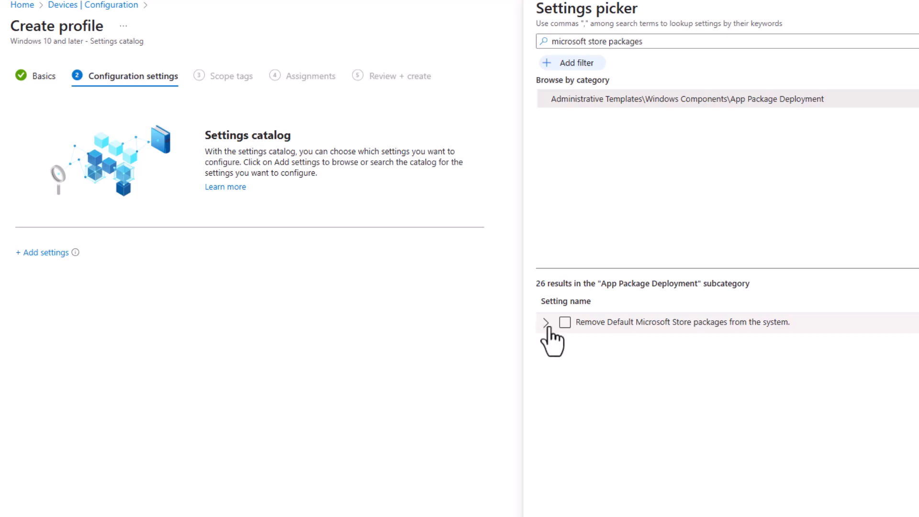
pyautogui.click(565, 323)
pyautogui.moveTo(793, 326); pyautogui.dragTo(636, 326)
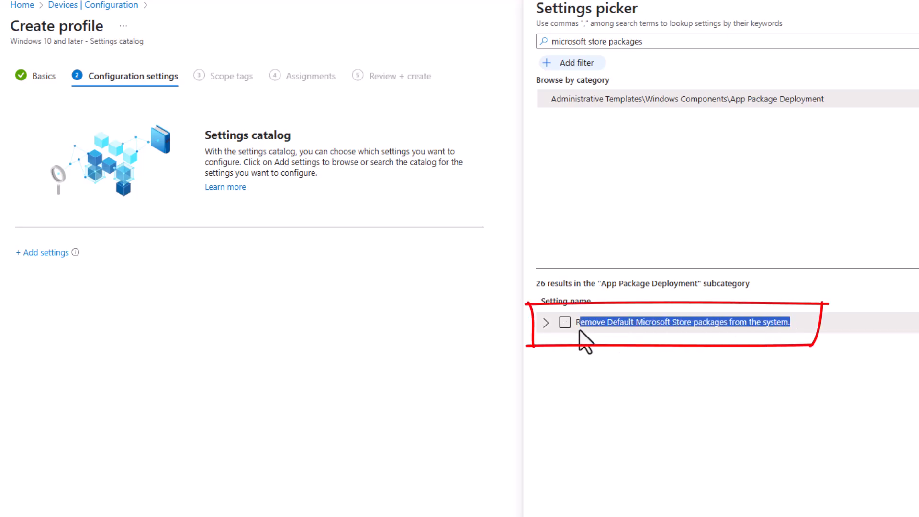
pyautogui.moveTo(579, 330); pyautogui.dragTo(576, 329)
pyautogui.click(545, 323)
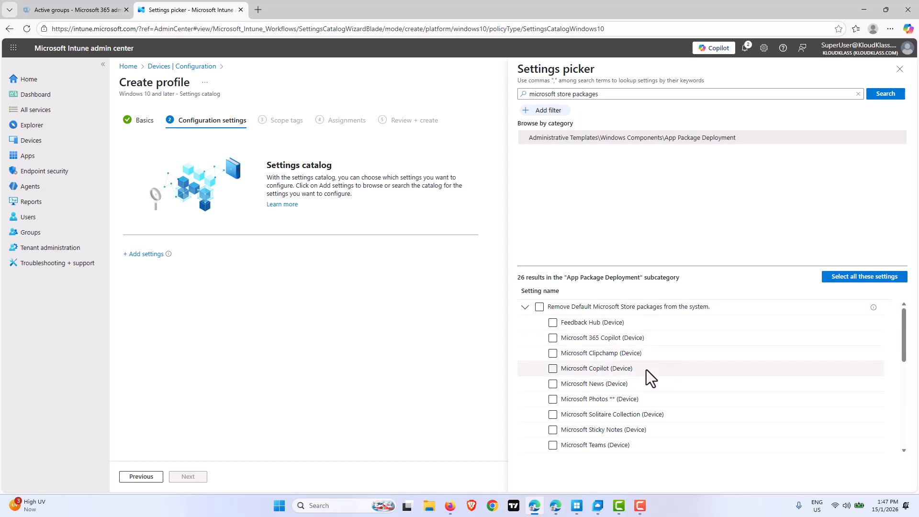
pyautogui.click(593, 400)
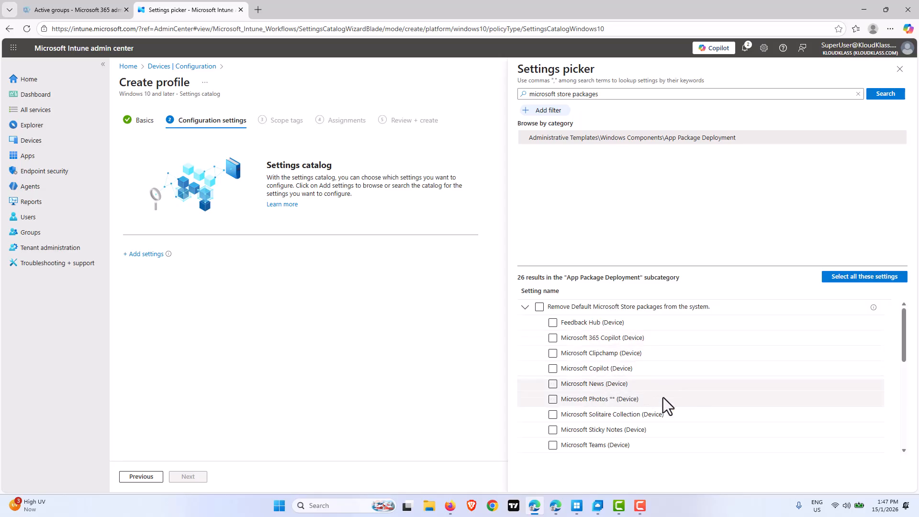
pyautogui.scroll(-1, 677, 395)
pyautogui.scroll(-2, 632, 409)
pyautogui.click(555, 348)
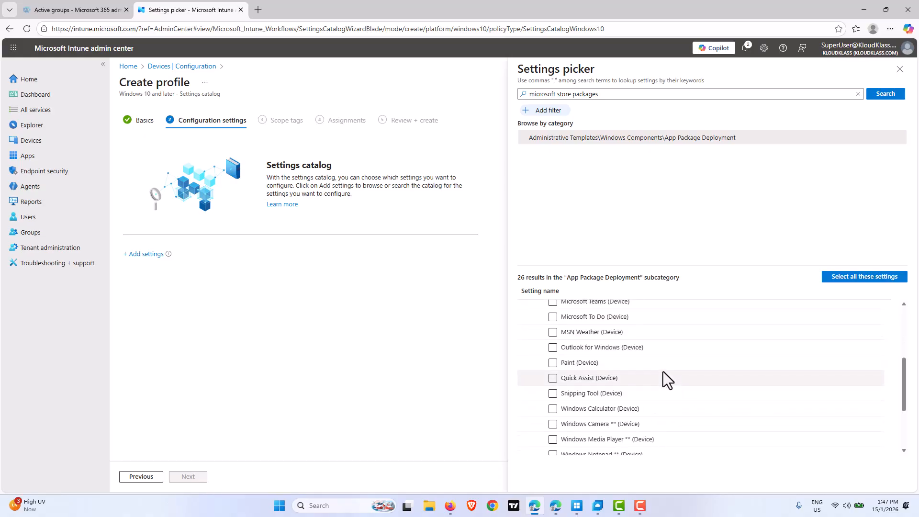
pyautogui.scroll(-1, 665, 378)
pyautogui.scroll(-1, 660, 399)
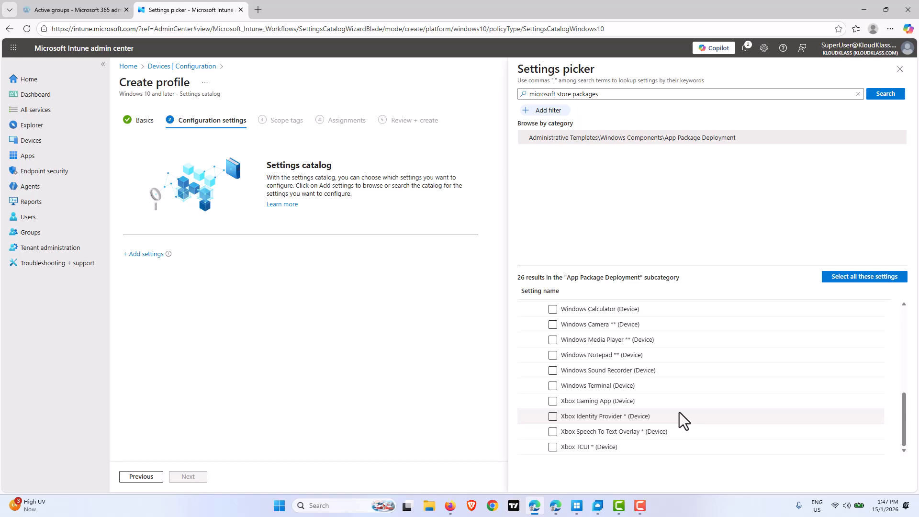
pyautogui.scroll(5, 680, 411)
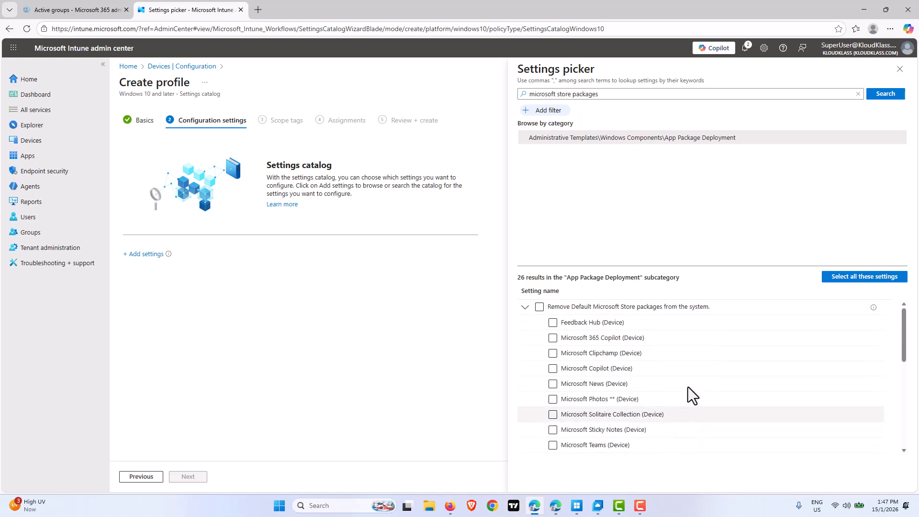
# Step: Add the Remove Default Microsoft Store packages from the system setting to the profile and enable it
pyautogui.click(540, 306)
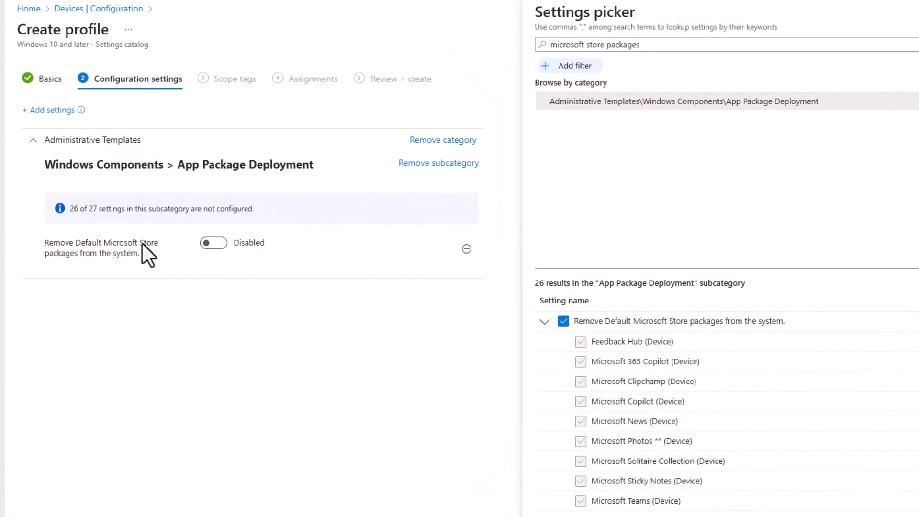
pyautogui.click(219, 242)
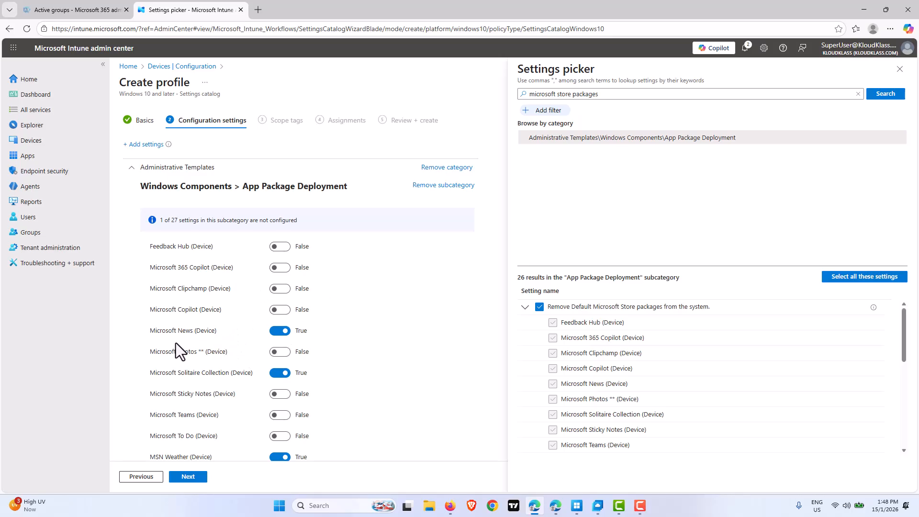
# Step: Scroll through the App Package Deployment list to review which package toggles are set to True
pyautogui.moveTo(152, 331); pyautogui.dragTo(207, 335)
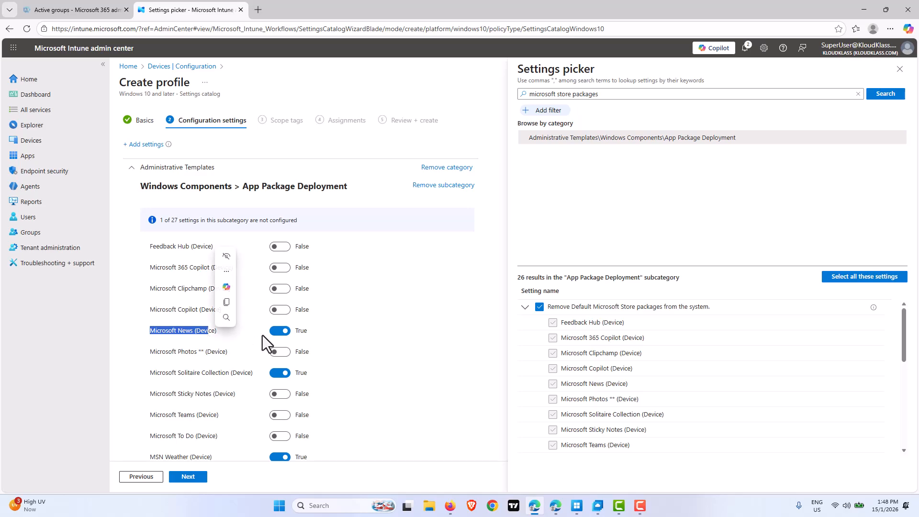
pyautogui.click(364, 346)
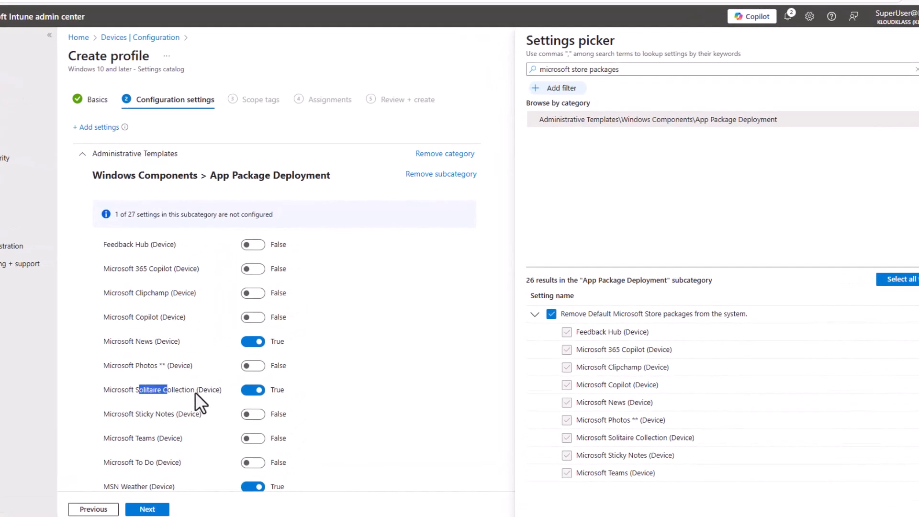
pyautogui.moveTo(196, 393); pyautogui.dragTo(210, 392)
pyautogui.scroll(-2, 366, 372)
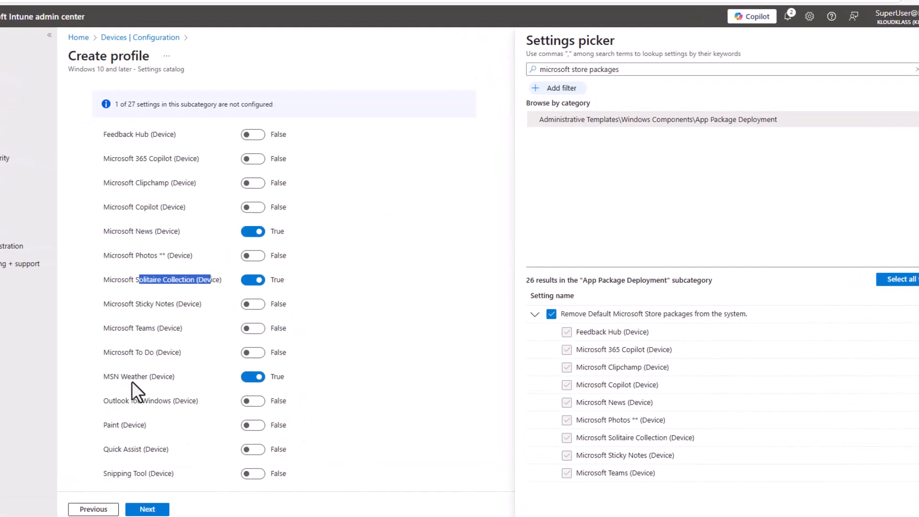
pyautogui.moveTo(135, 377); pyautogui.dragTo(173, 378)
pyautogui.click(373, 346)
pyautogui.scroll(-3, 366, 308)
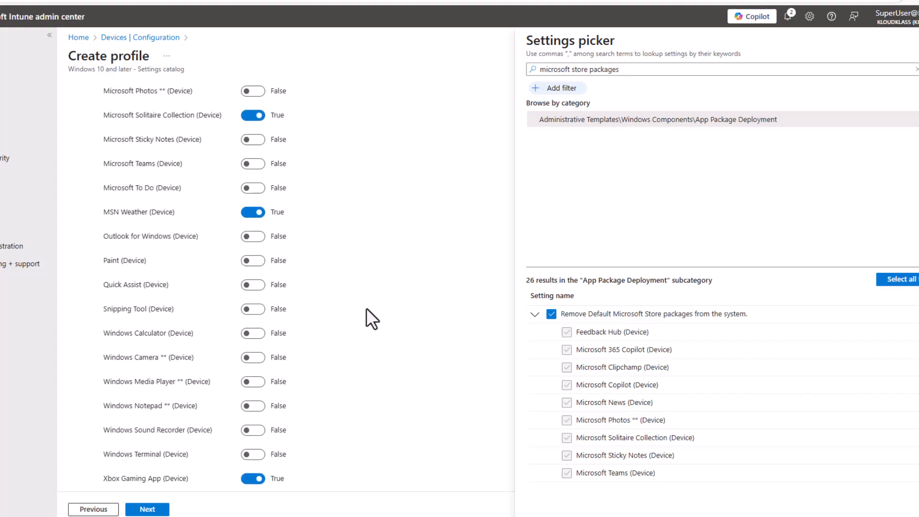
pyautogui.scroll(-2, 322, 356)
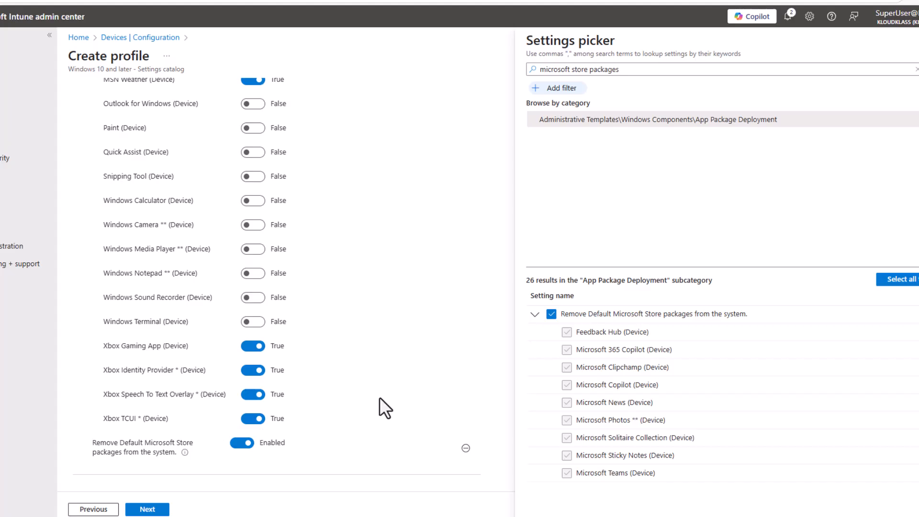
pyautogui.scroll(1, 374, 394)
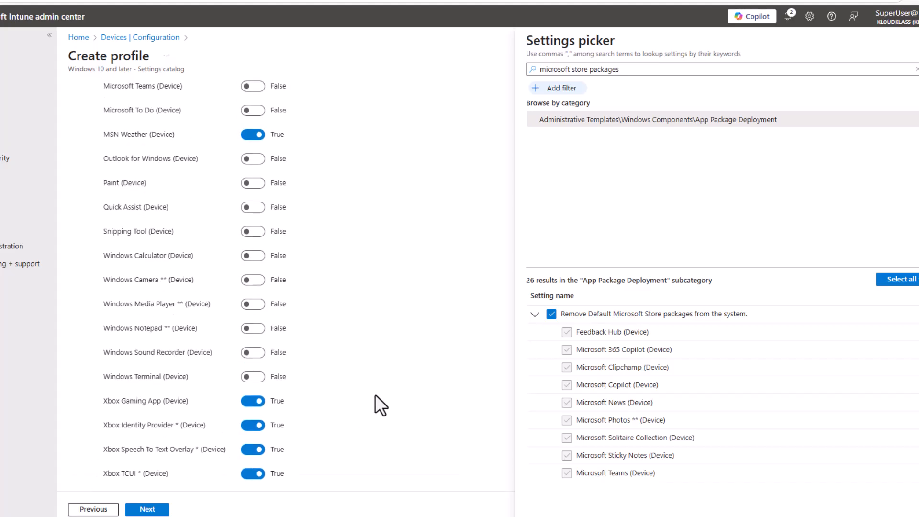
pyautogui.scroll(4, 375, 395)
pyautogui.scroll(2, 373, 394)
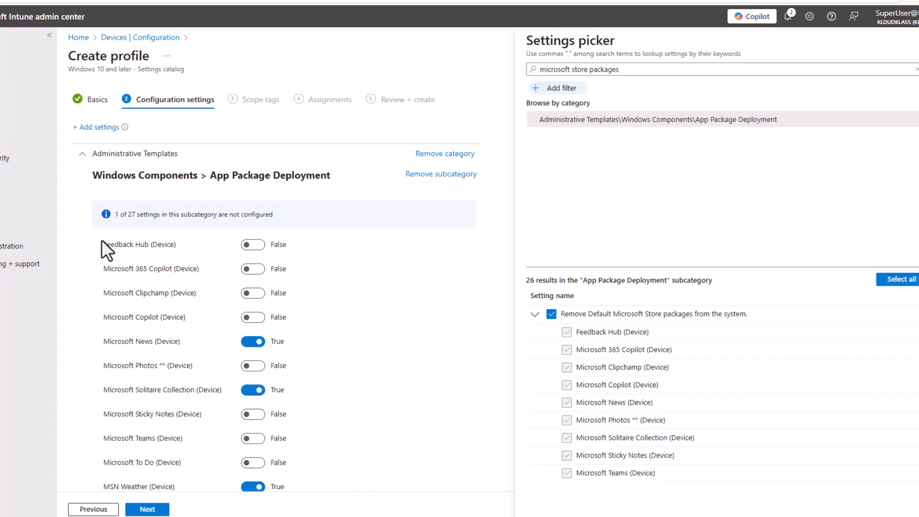
# Step: Set Feedback Hub, Microsoft Clipchamp and Microsoft Photos to True in the package removal list
pyautogui.click(253, 245)
pyautogui.scroll(-1, 386, 273)
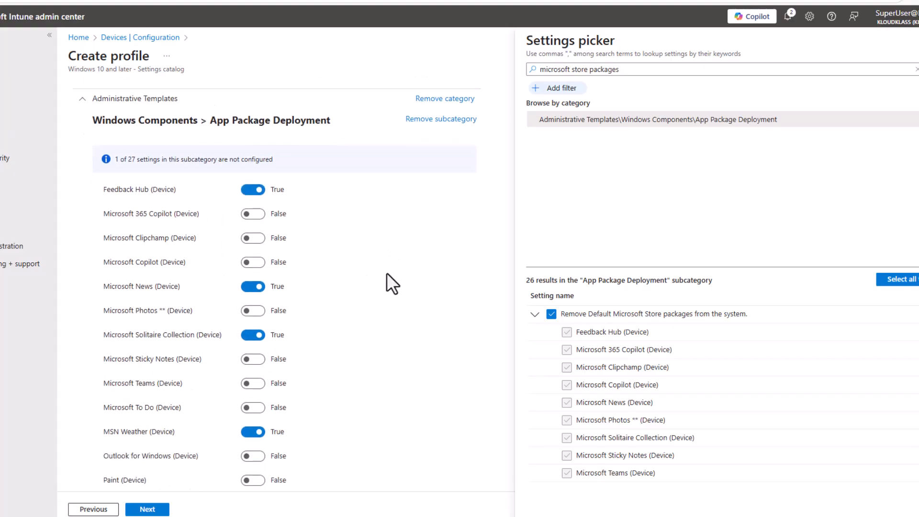
pyautogui.click(254, 239)
pyautogui.scroll(-2, 354, 256)
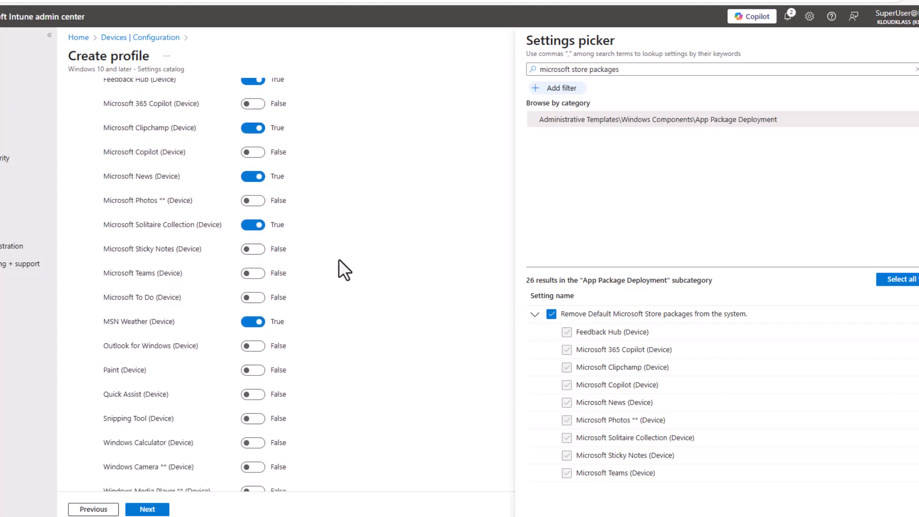
pyautogui.click(258, 201)
pyautogui.scroll(-4, 188, 248)
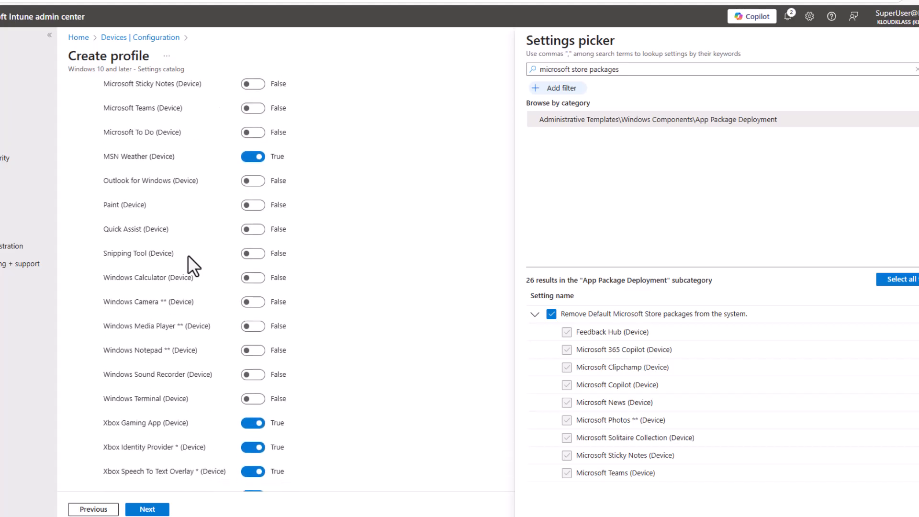
pyautogui.scroll(-1, 188, 256)
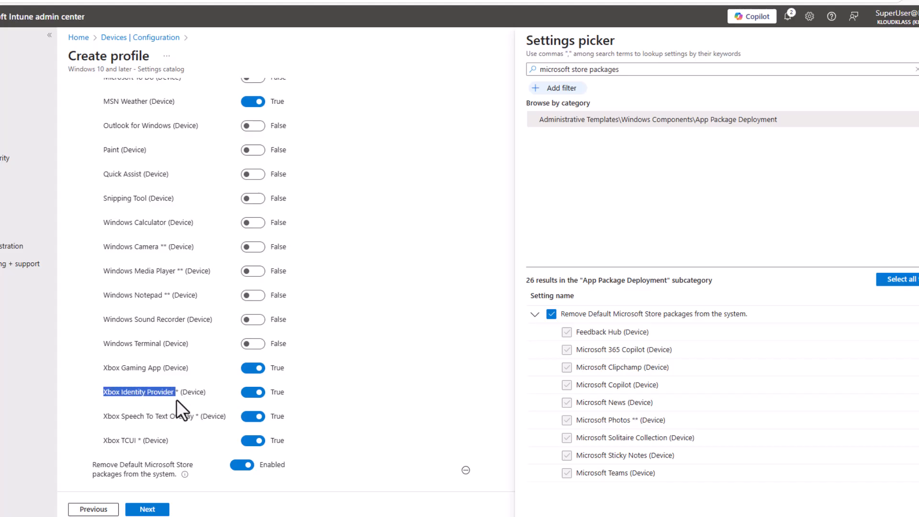
pyautogui.moveTo(176, 399); pyautogui.dragTo(179, 399)
pyautogui.click(394, 327)
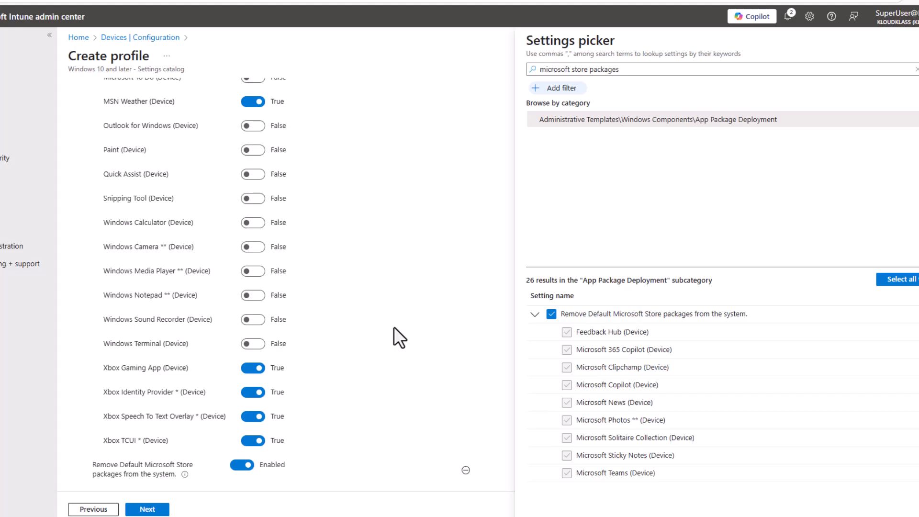
pyautogui.scroll(6, 350, 309)
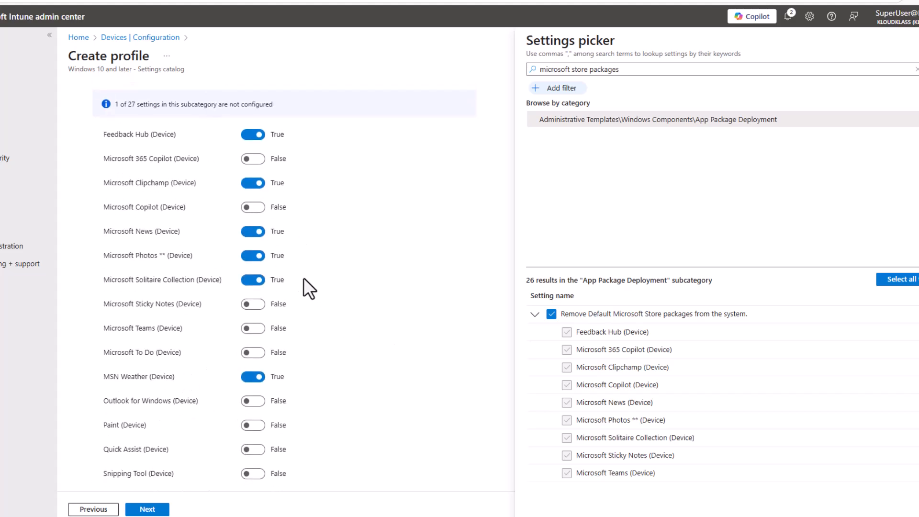
pyautogui.scroll(-6, 375, 280)
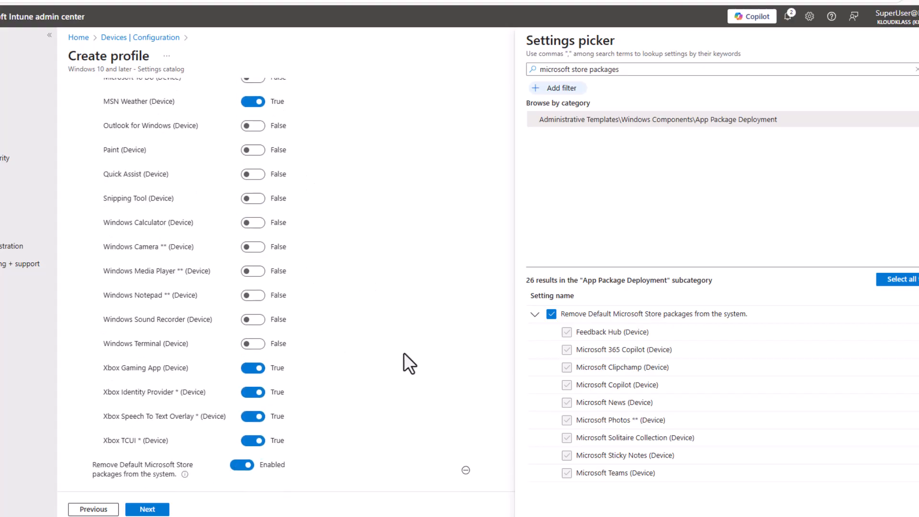
pyautogui.scroll(6, 337, 366)
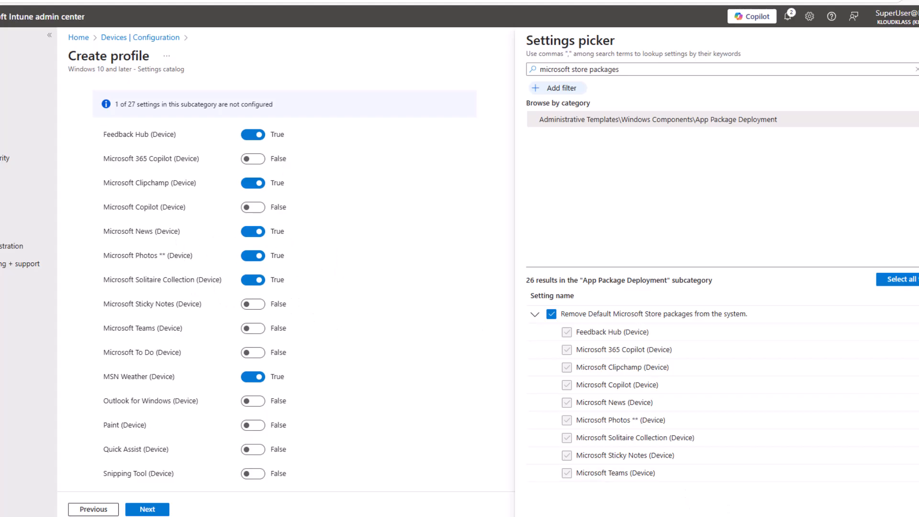
# Step: Switch to the Cloud PC session and check which apps its Start menu and search show
pyautogui.click(618, 516)
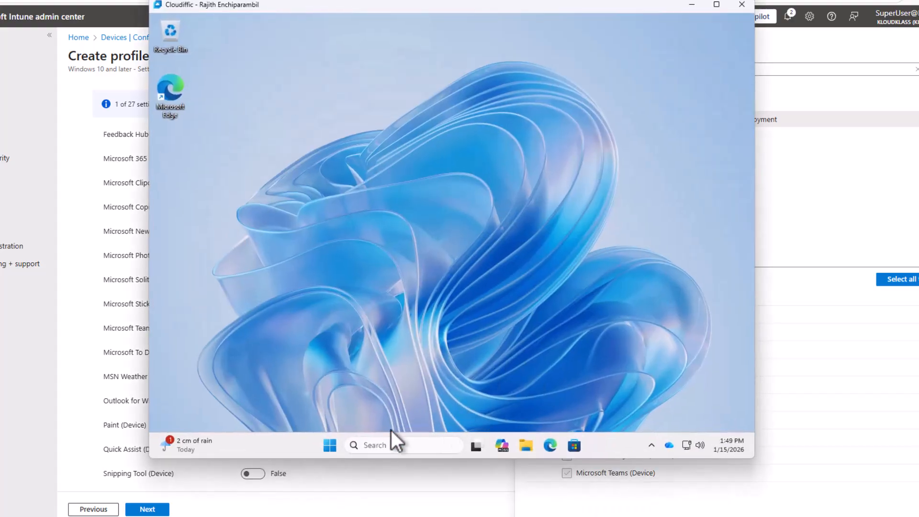
pyautogui.click(330, 446)
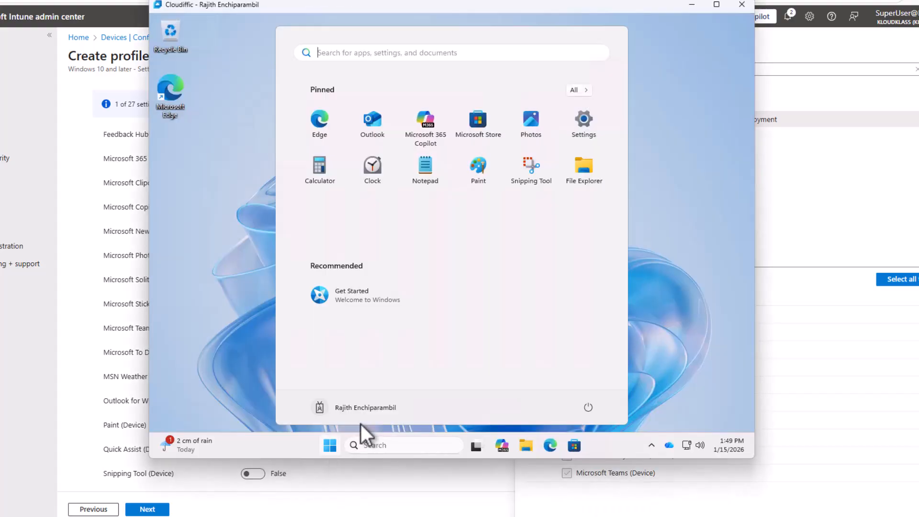
pyautogui.click(429, 53)
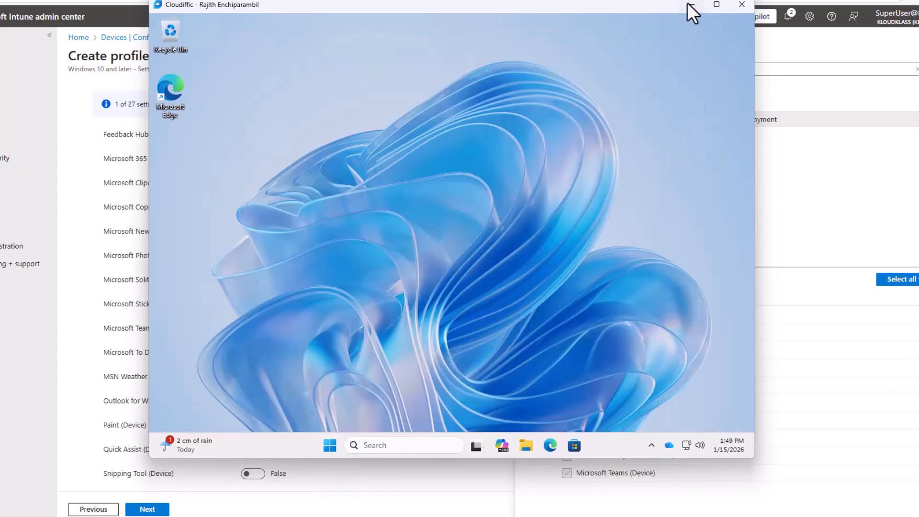
pyautogui.click(690, 4)
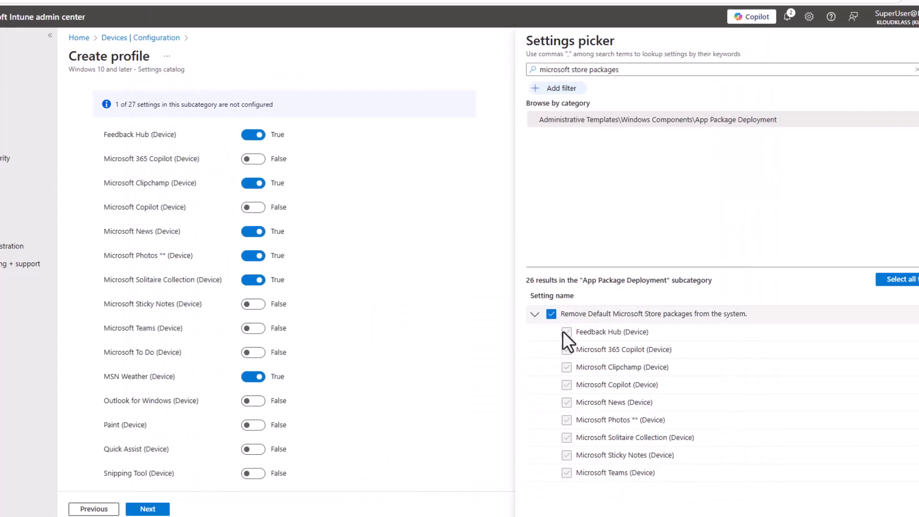
# Step: Continue past the configuration settings and scope tags to the Assignments page
pyautogui.click(172, 489)
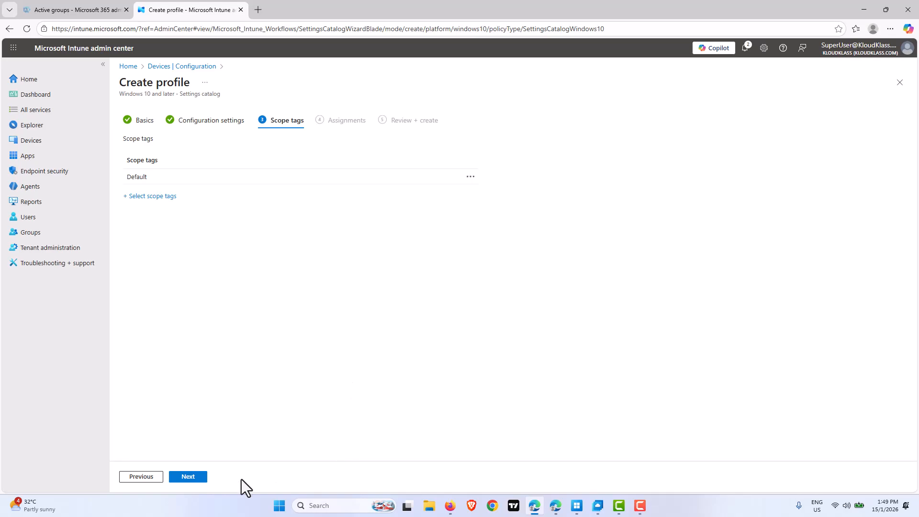
pyautogui.click(188, 476)
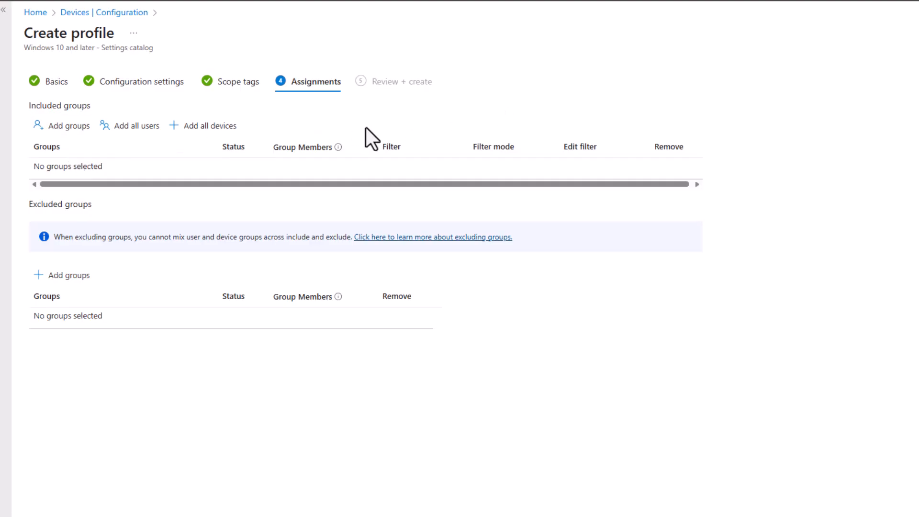
# Step: Assign the profile to the Intune Pilot Users group
pyautogui.click(66, 136)
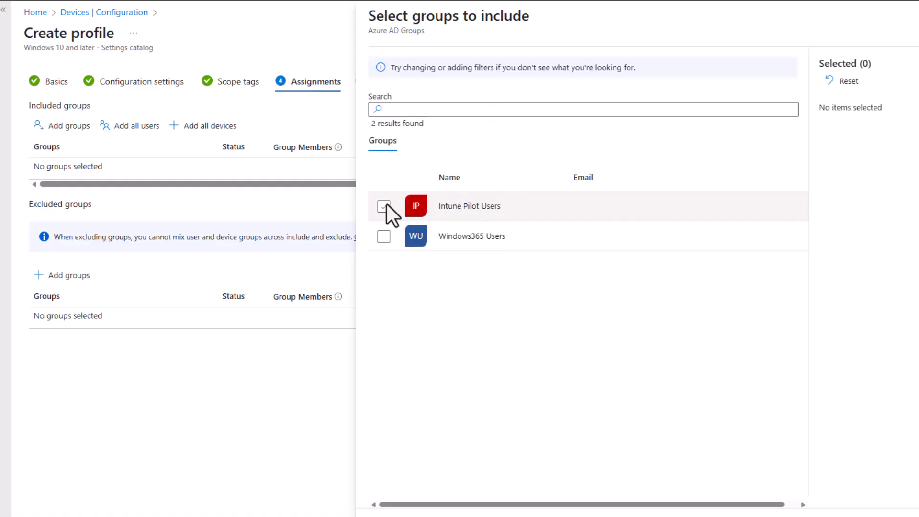
pyautogui.click(383, 207)
pyautogui.click(387, 516)
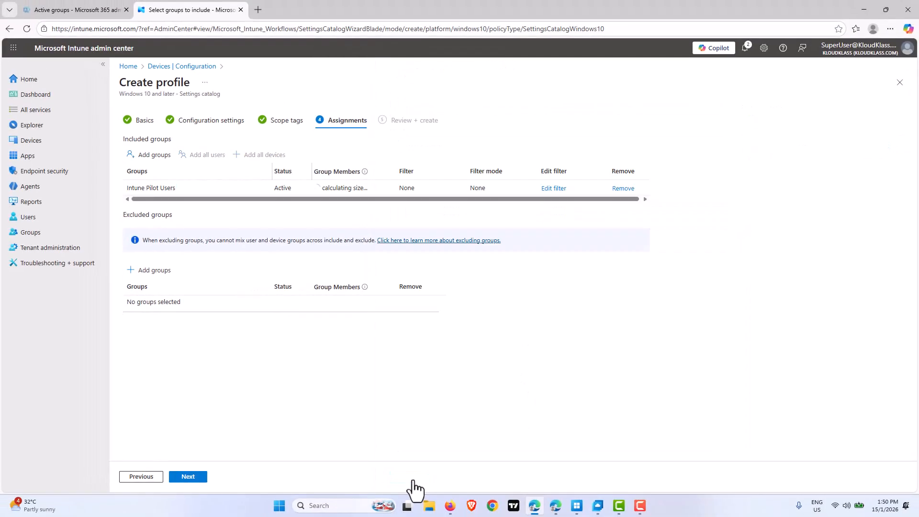
# Step: Review the profile summary, create the profile, and refresh the configuration policy list
pyautogui.click(186, 479)
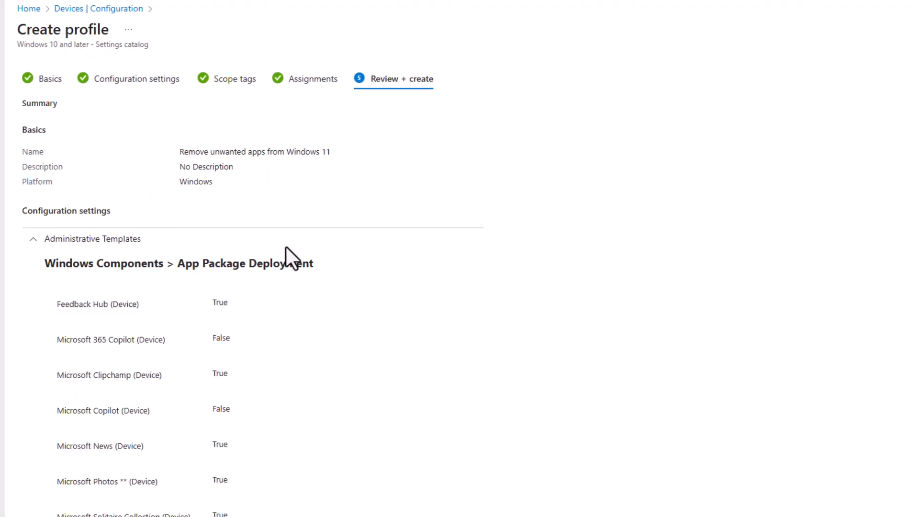
pyautogui.scroll(-3, 294, 331)
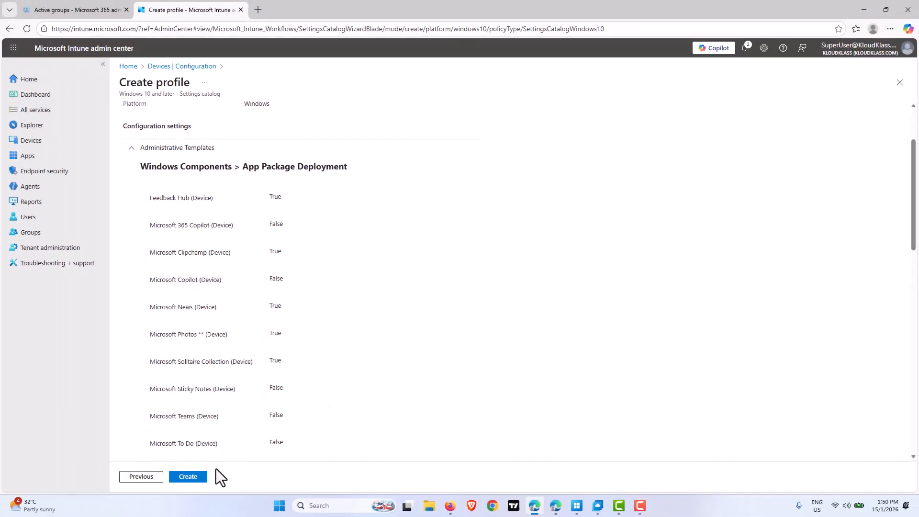
pyautogui.click(187, 477)
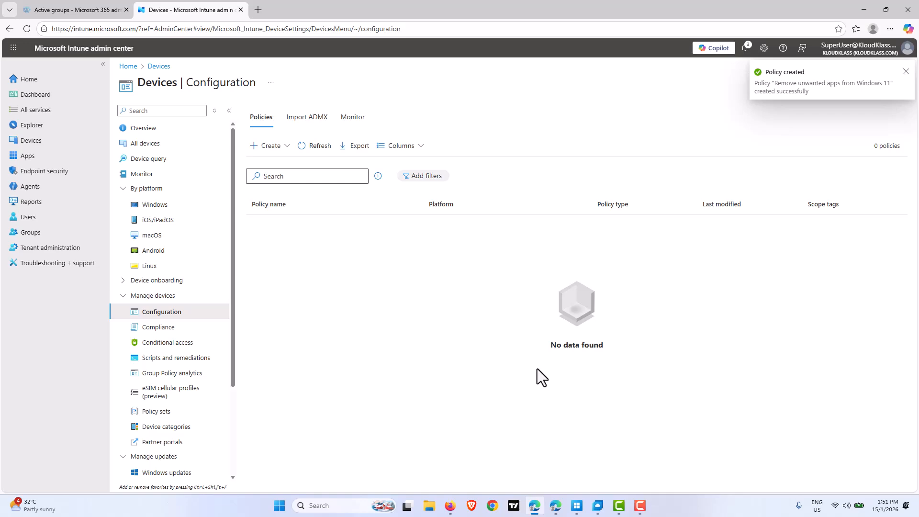
pyautogui.click(311, 147)
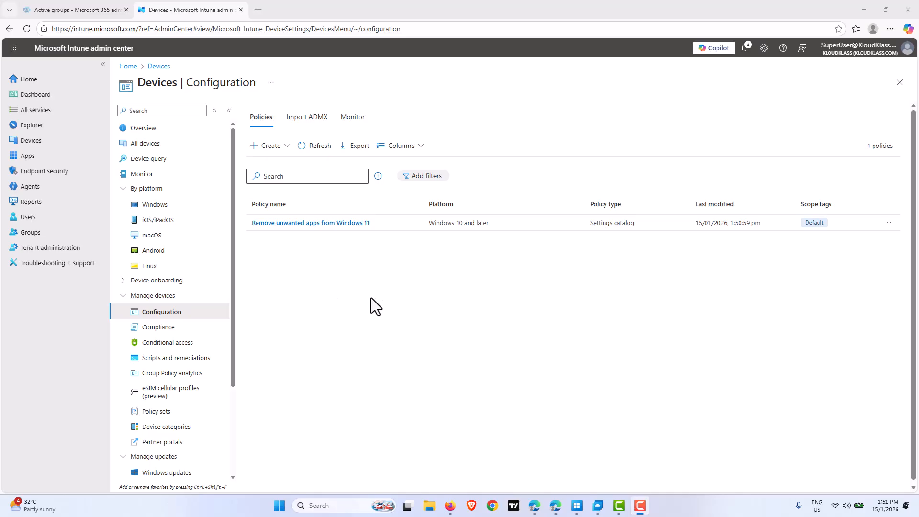
# Step: Open the Cloud PC under Windows devices and sync it with Intune
pyautogui.click(51, 145)
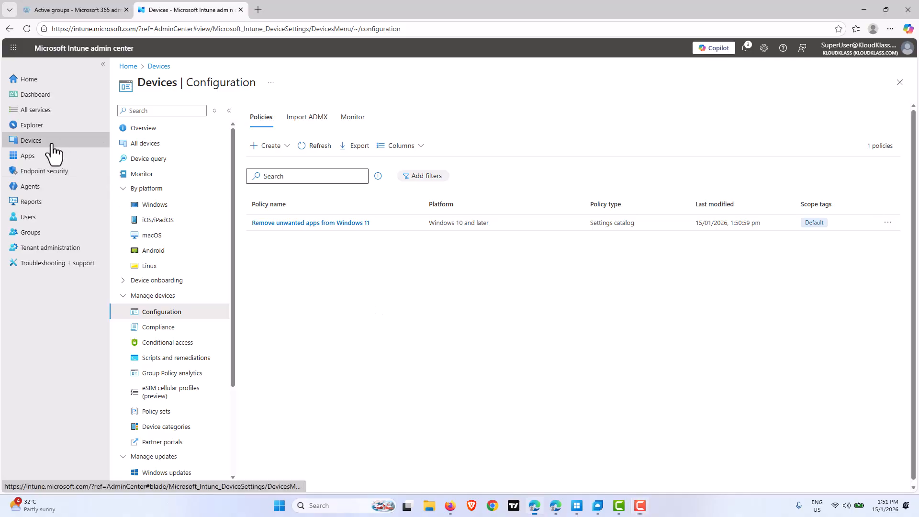
pyautogui.click(156, 205)
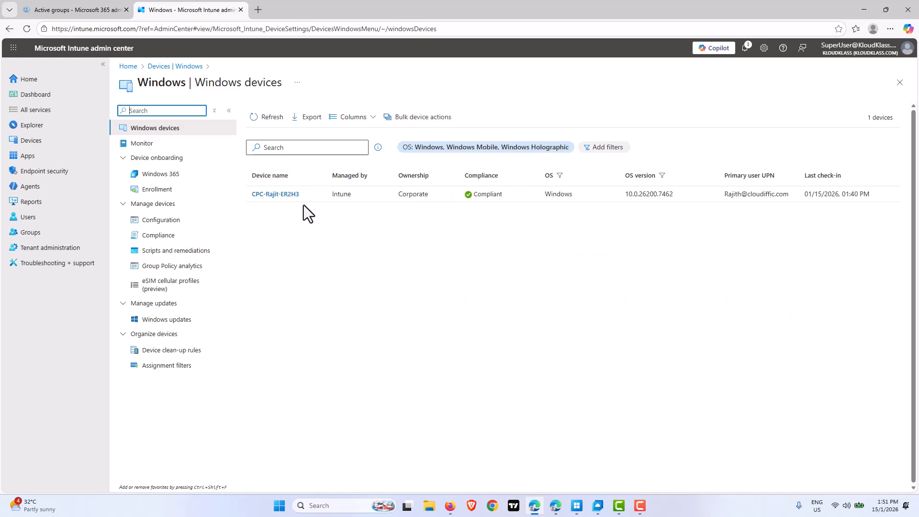
pyautogui.click(283, 196)
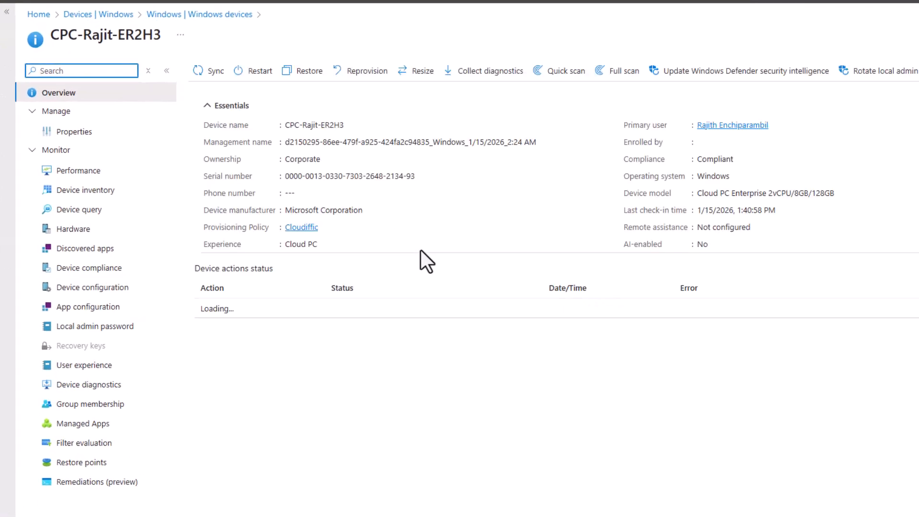
pyautogui.click(216, 76)
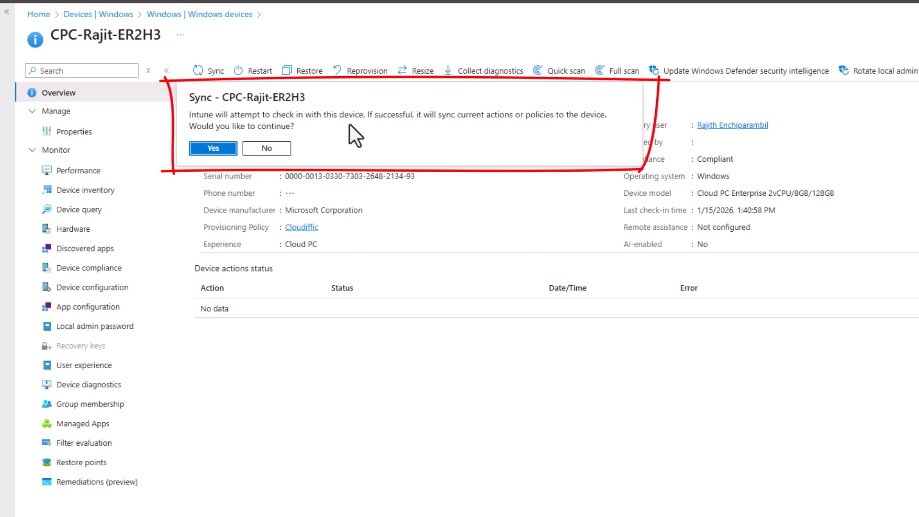
pyautogui.click(214, 149)
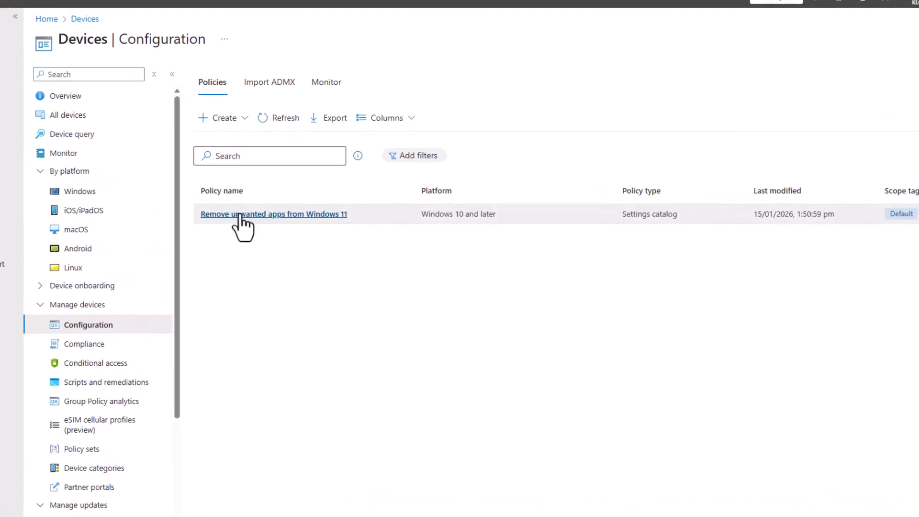
# Step: Open the Remove unwanted apps from Windows 11 profile and view its device check-in status report
pyautogui.click(250, 213)
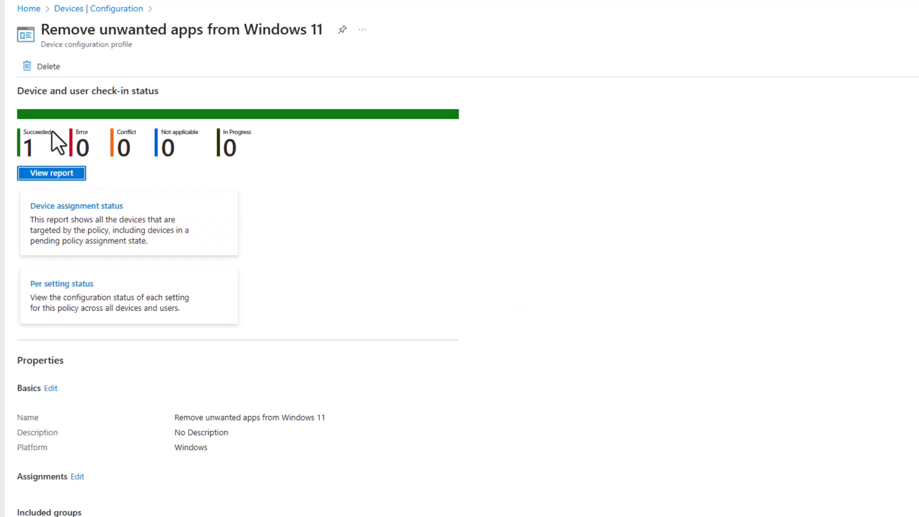
pyautogui.click(25, 134)
pyautogui.click(32, 176)
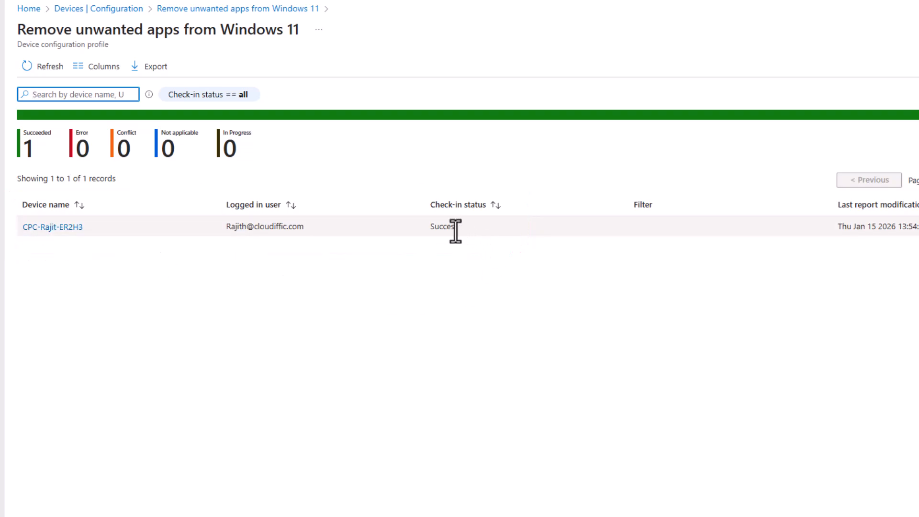
pyautogui.moveTo(461, 228); pyautogui.dragTo(430, 229)
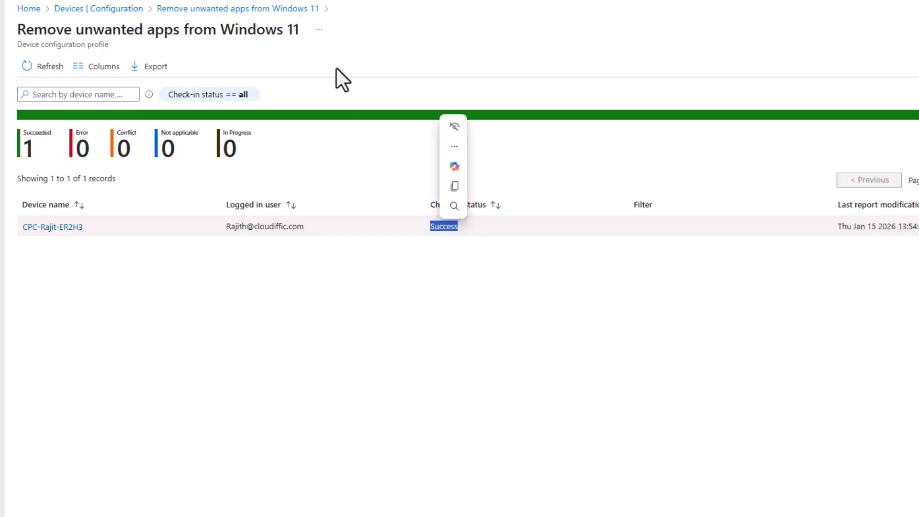
# Step: Return to the profile overview and switch to the connected Cloud PC session window
pyautogui.click(225, 9)
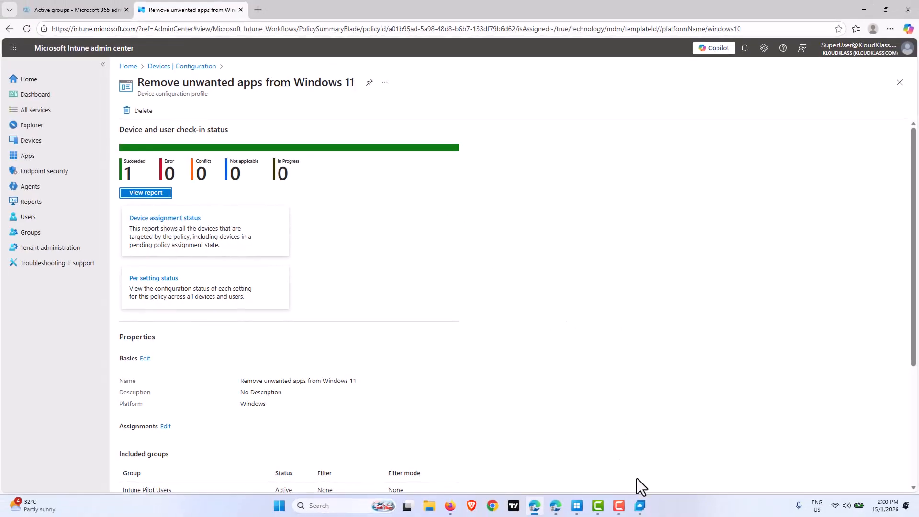
pyautogui.click(576, 506)
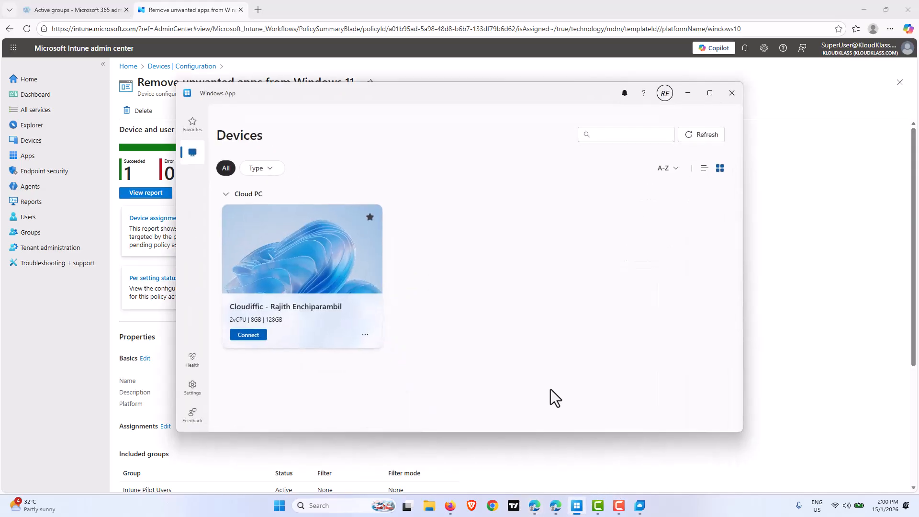
pyautogui.click(640, 506)
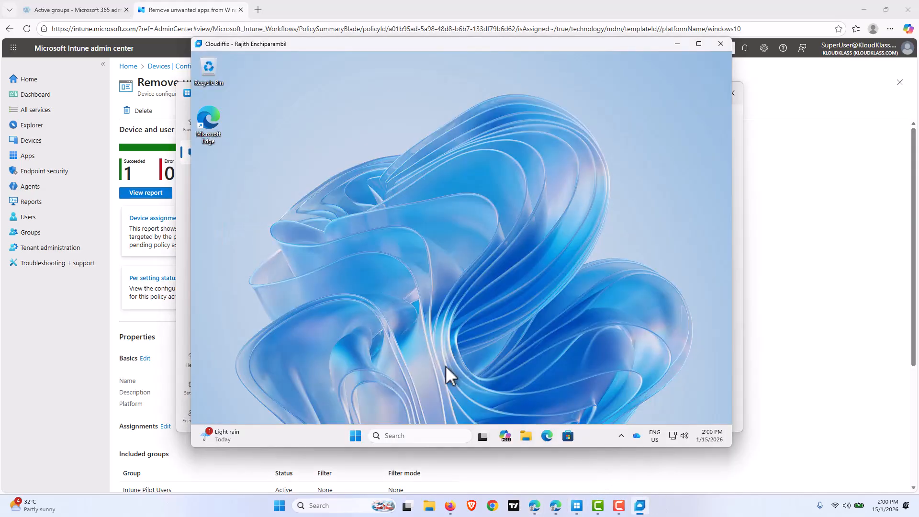
# Step: Search the Cloud PC's Start menu for "feed" to check for the Feedback Hub app, then clear and close the search
pyautogui.click(354, 438)
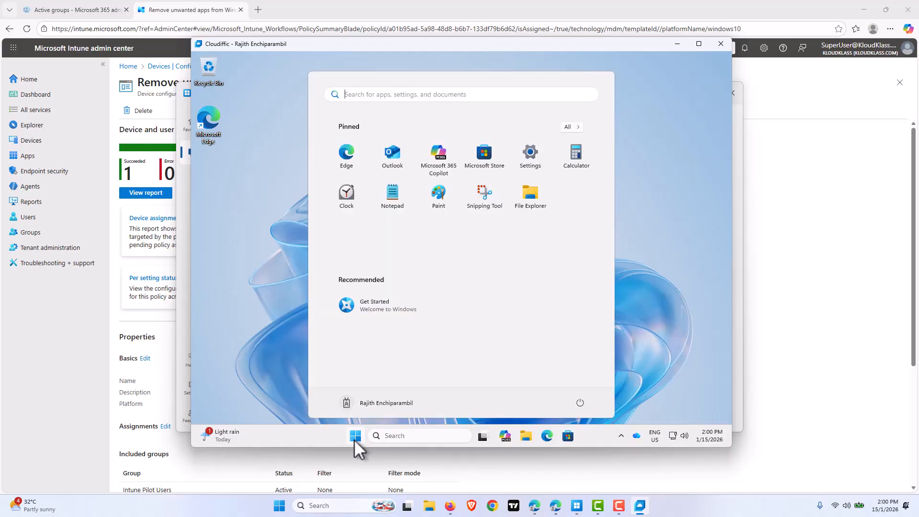
pyautogui.write('feed')
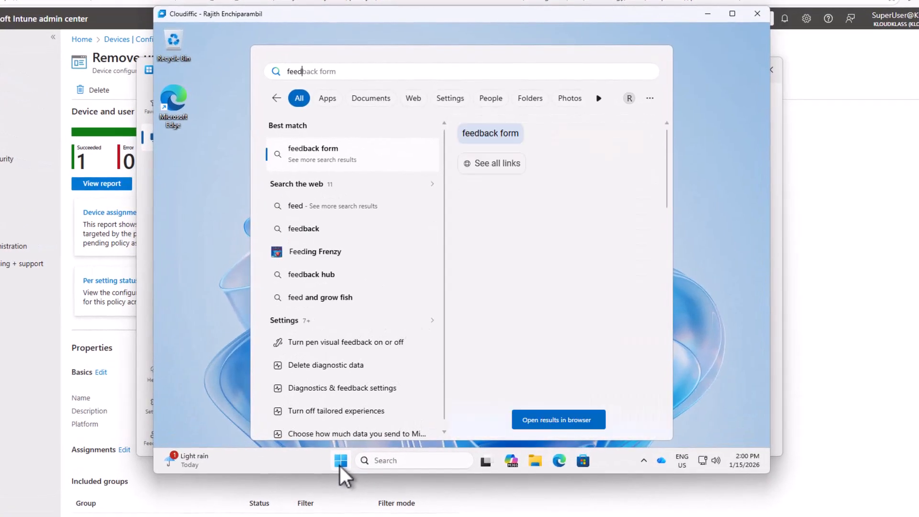
pyautogui.press('BackSpace')
pyautogui.press('BackSpace')
pyautogui.press('BackSpace')
pyautogui.press('BackSpace')
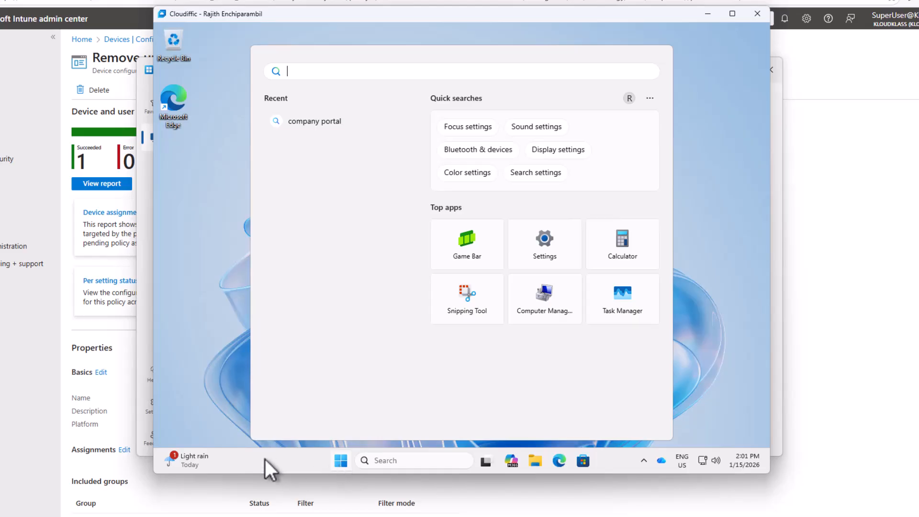
pyautogui.click(209, 331)
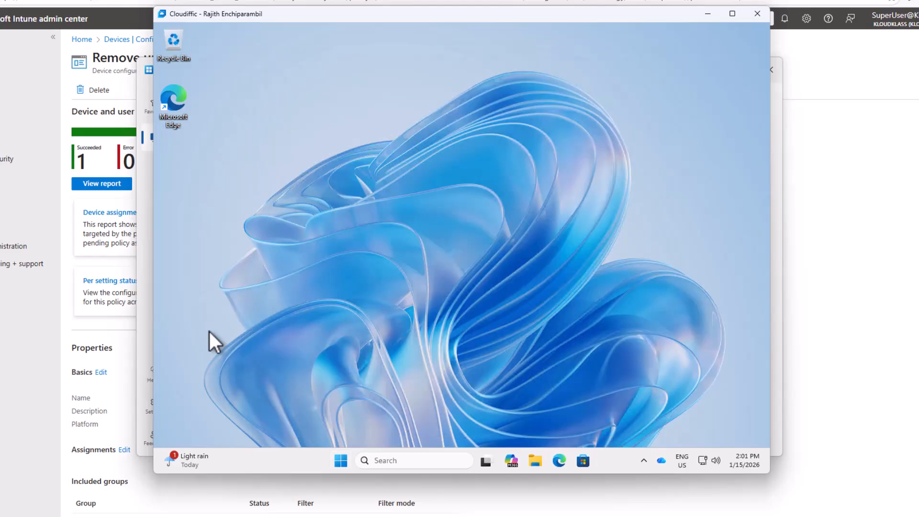